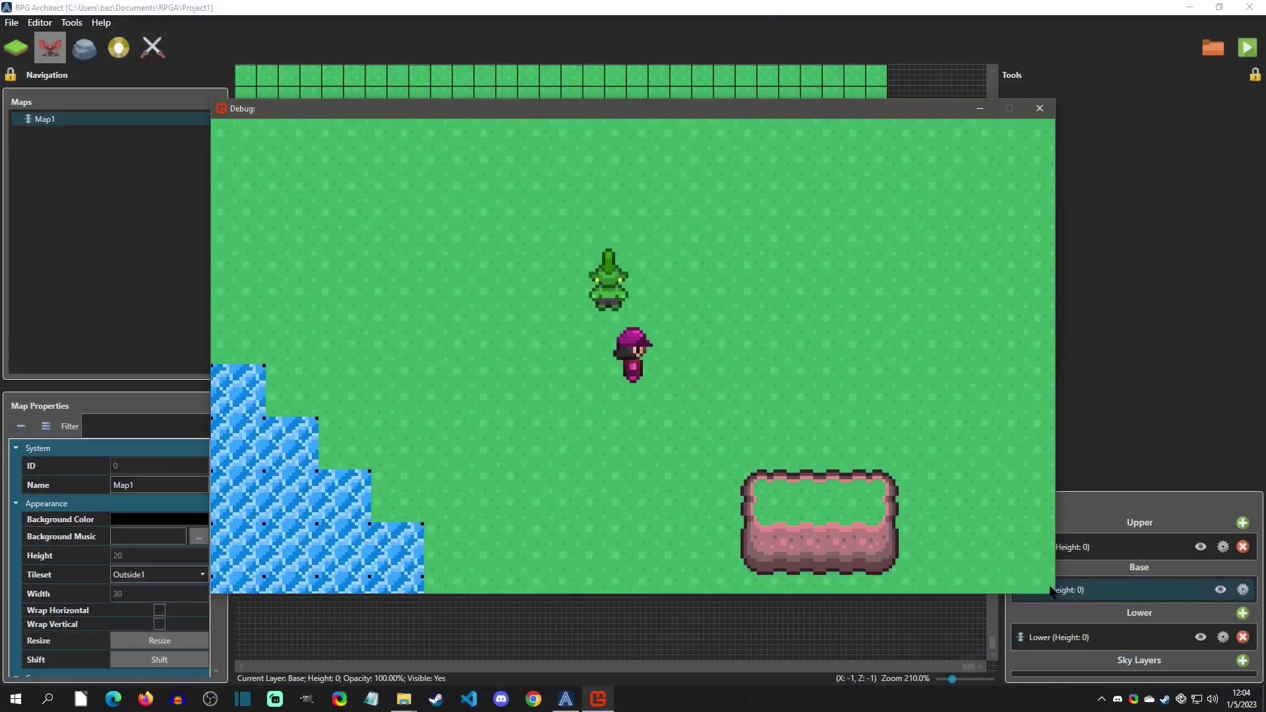
- Walk the hero around the green NPC in the running playtest, and end the playtest
{"action": "key", "text": "Up"}
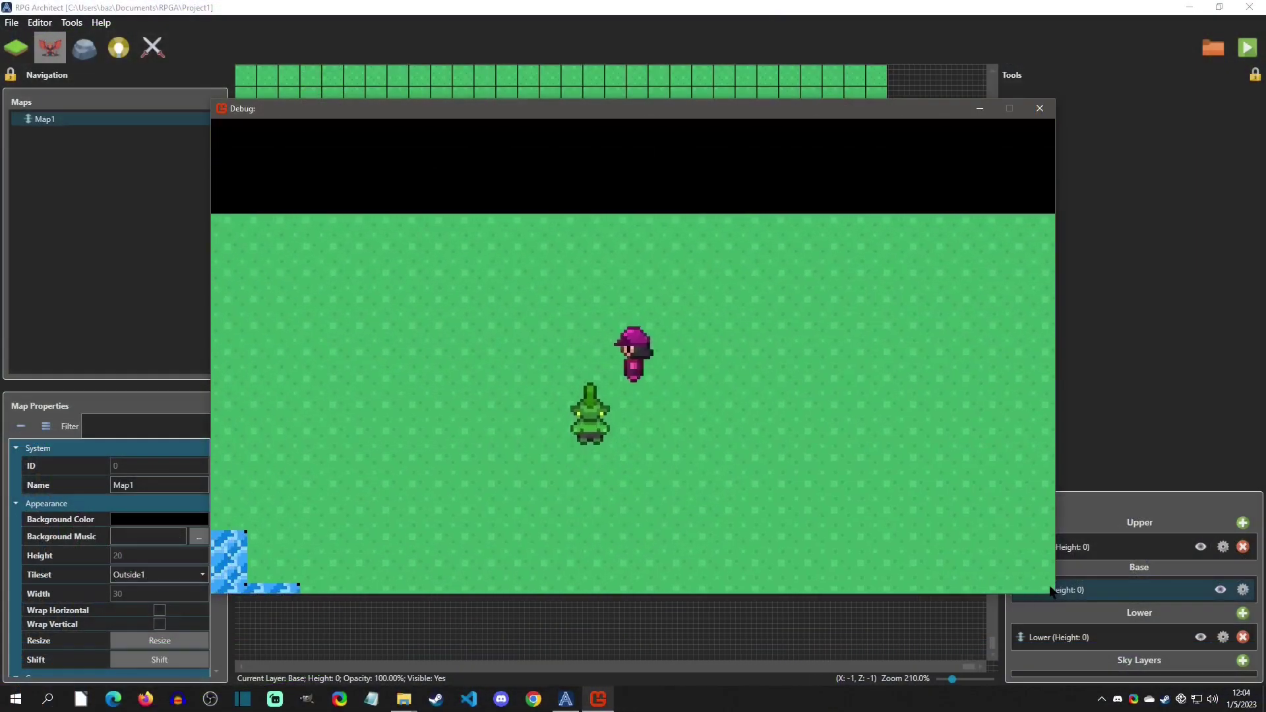
{"action": "key", "text": "Down"}
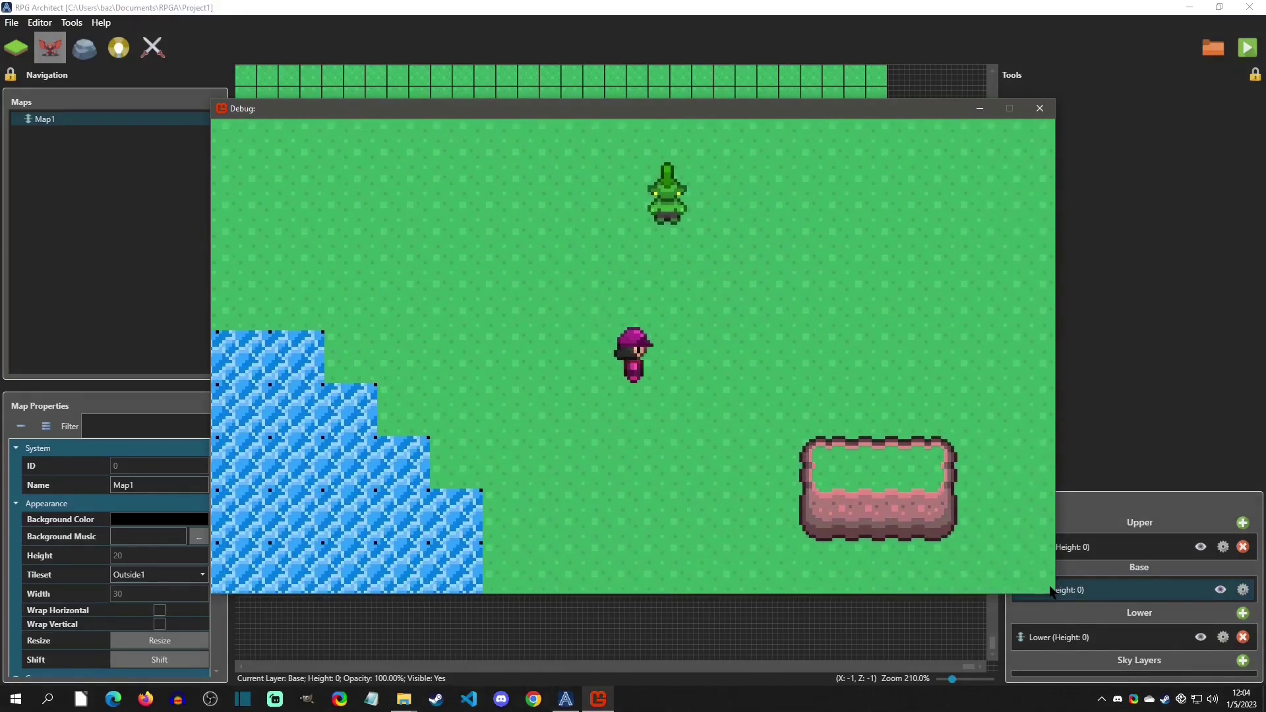
{"action": "key", "text": "Up"}
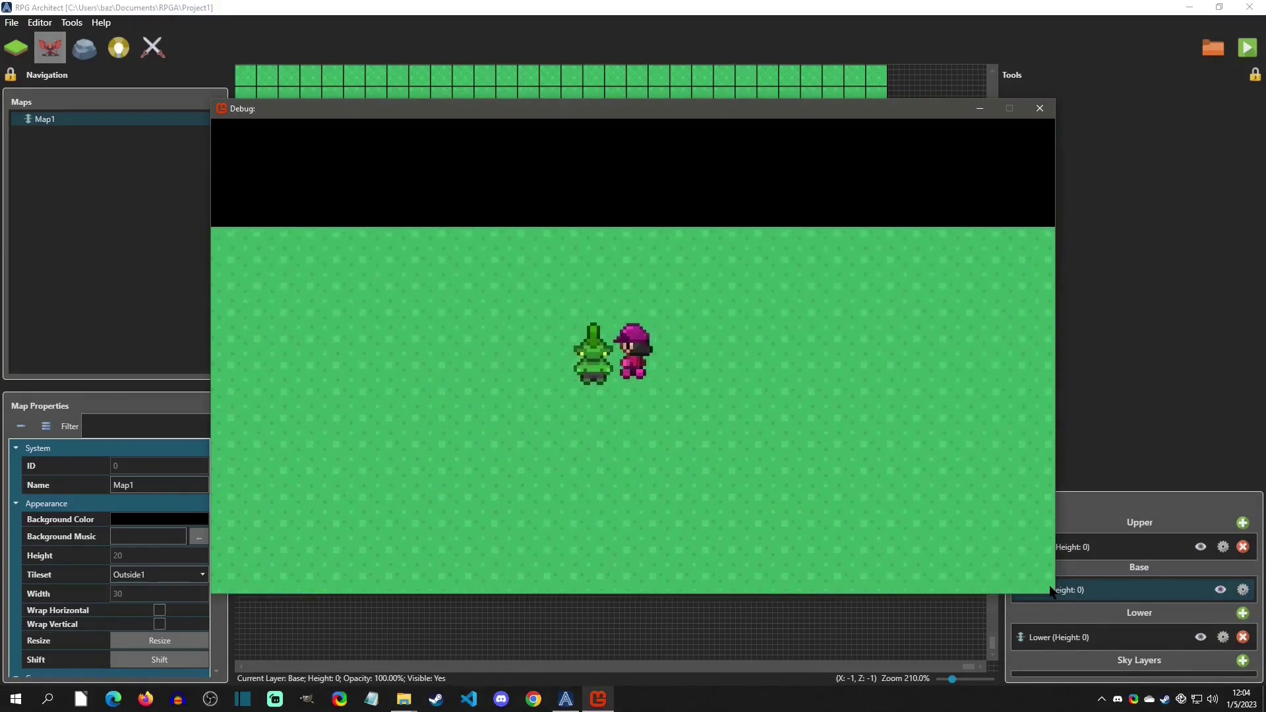
{"action": "key", "text": "Up"}
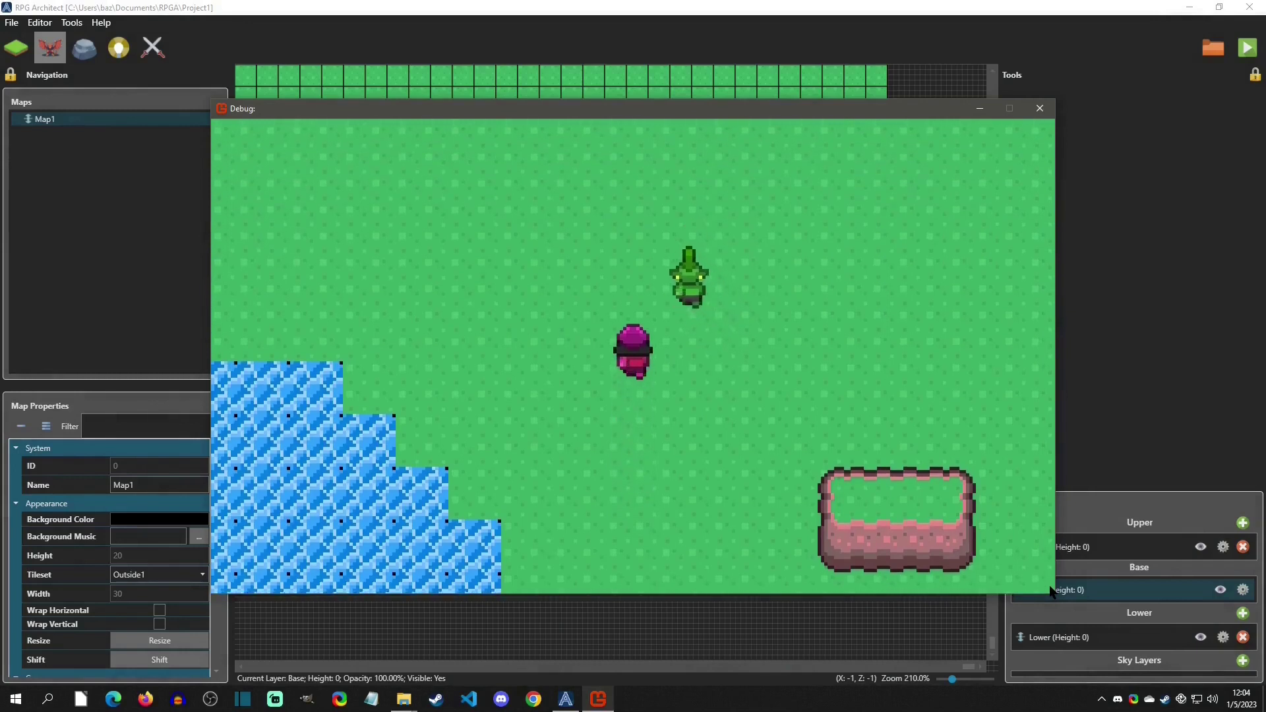
{"action": "key", "text": "Right"}
{"action": "key", "text": "Escape"}
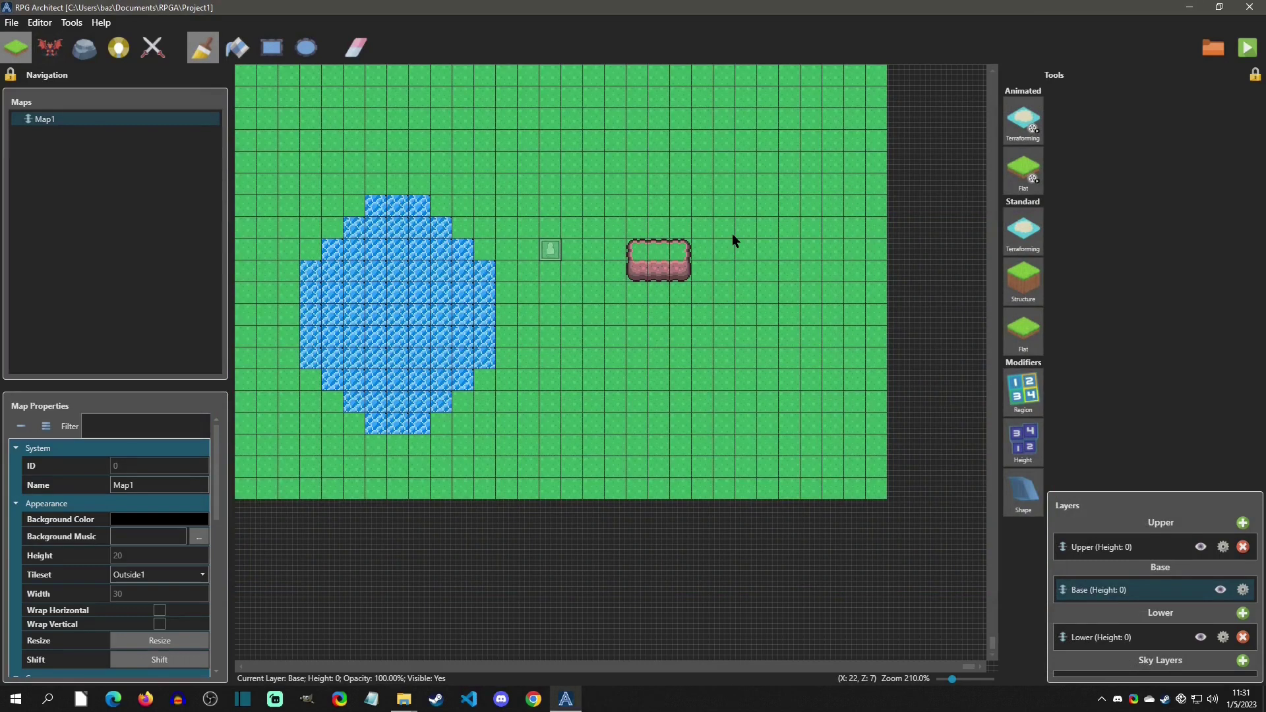
- Playtest Map1, walk the hero in all four directions to check its walking speed, and close the playtest
{"action": "left_click", "coordinate": [1247, 46]}
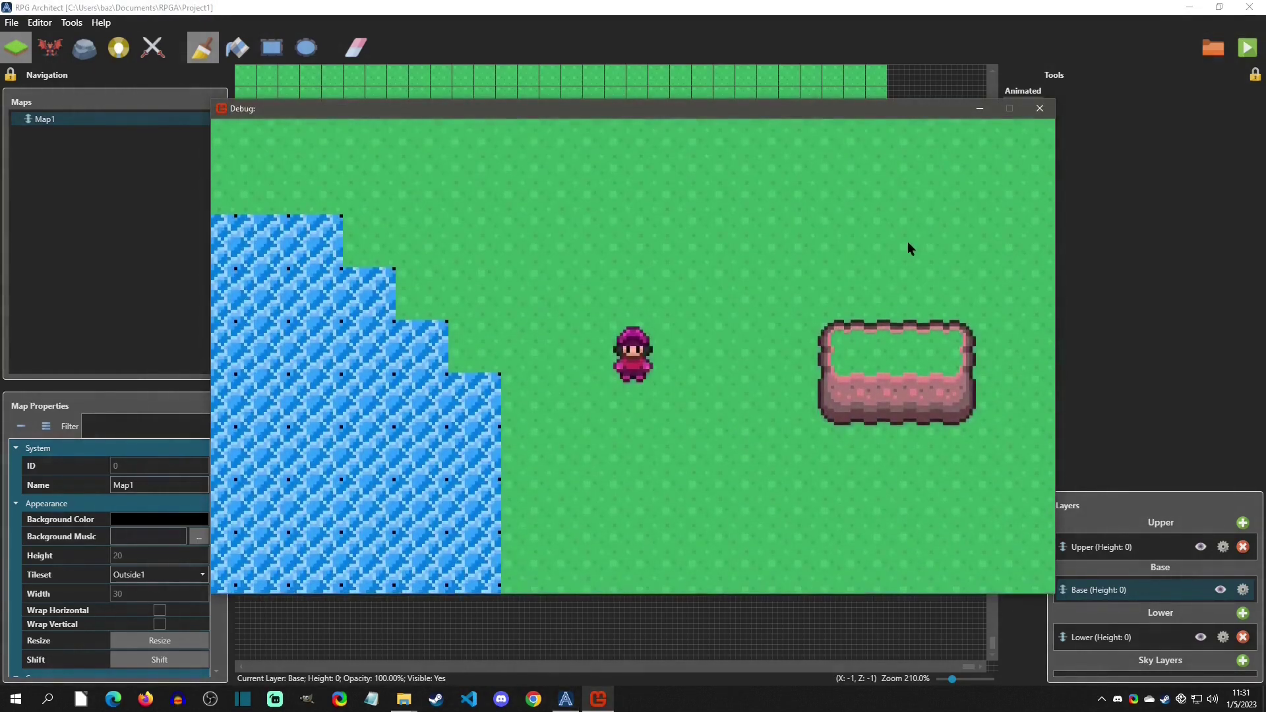
{"action": "key", "text": "Up"}
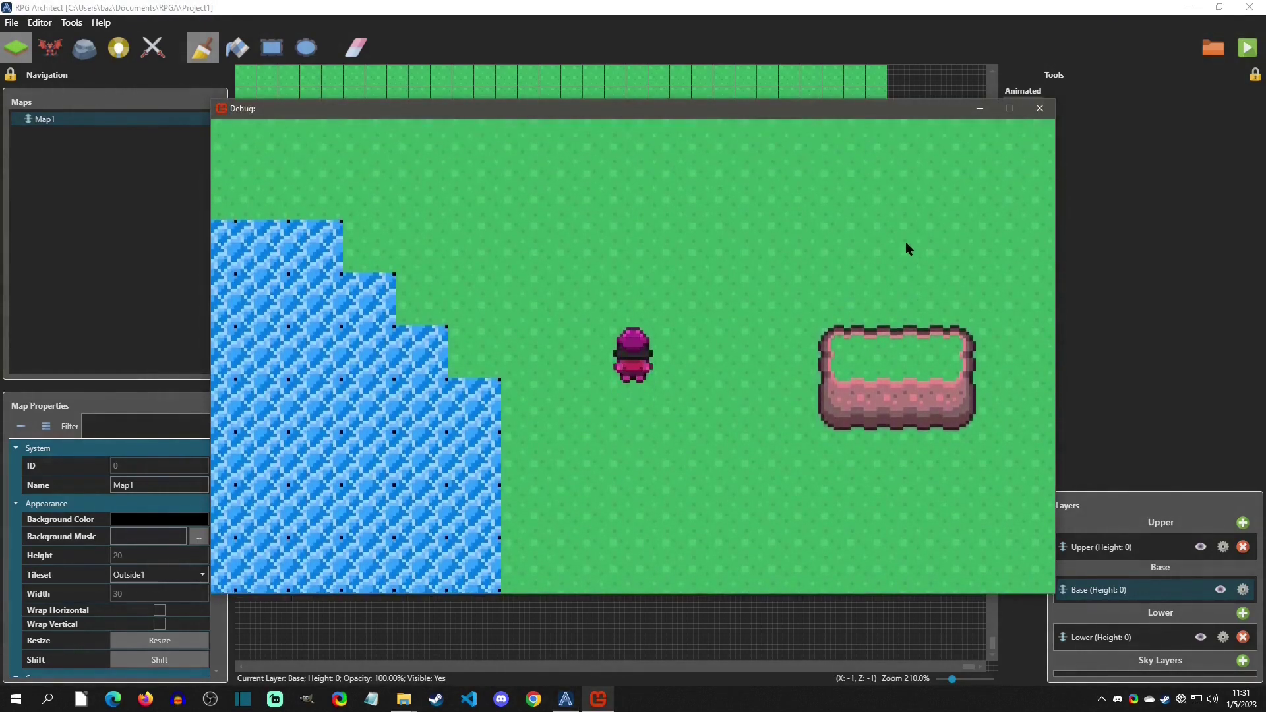
{"action": "key", "text": "Right"}
{"action": "key", "text": "Down"}
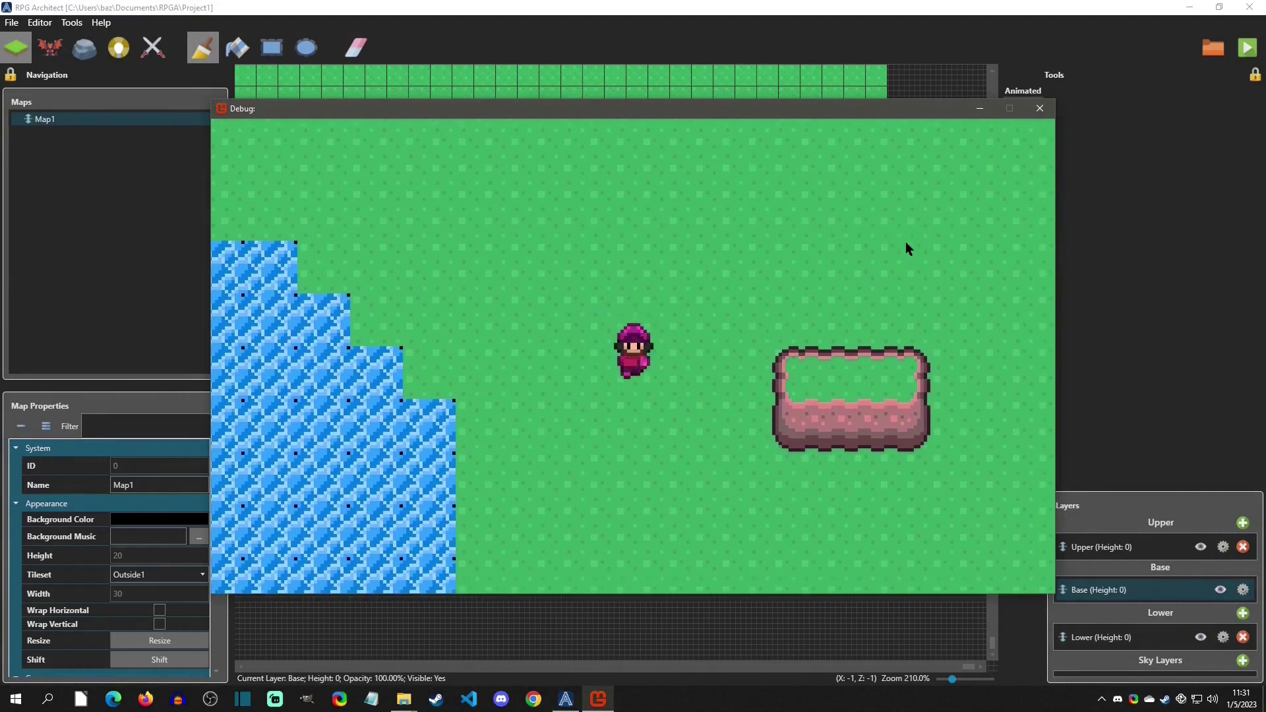
{"action": "key", "text": "Left"}
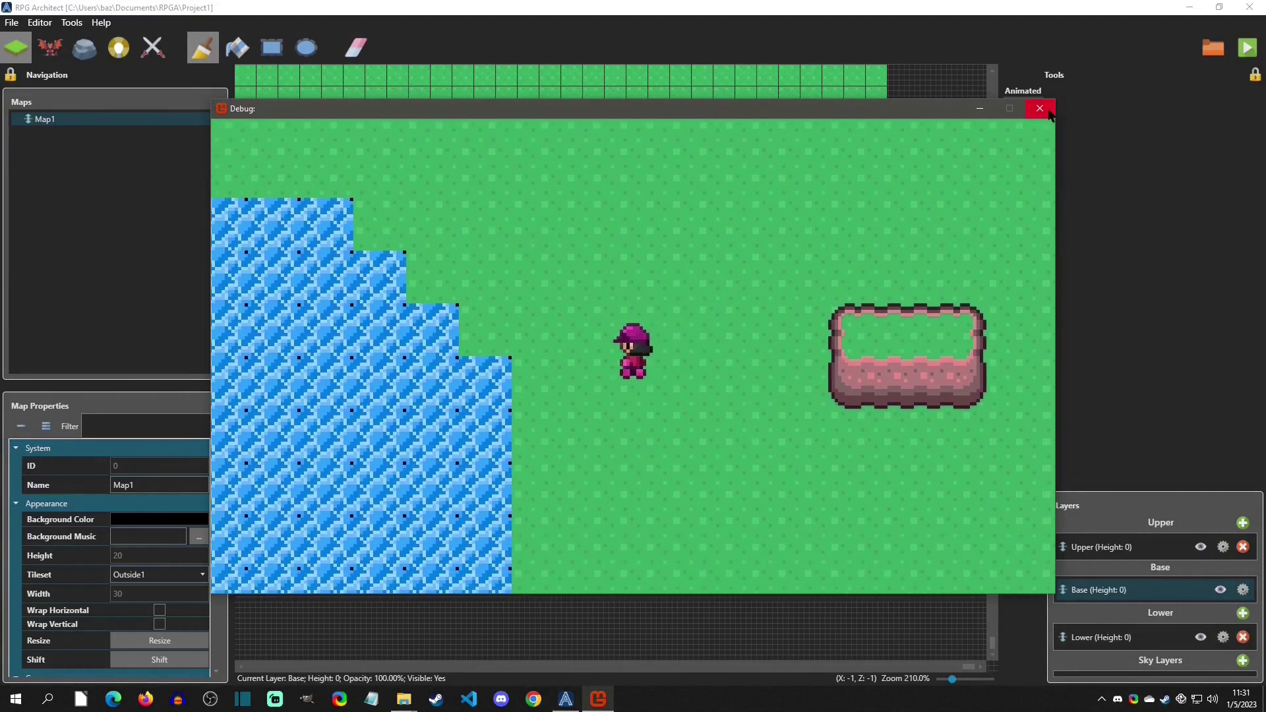
{"action": "left_click", "coordinate": [1040, 109]}
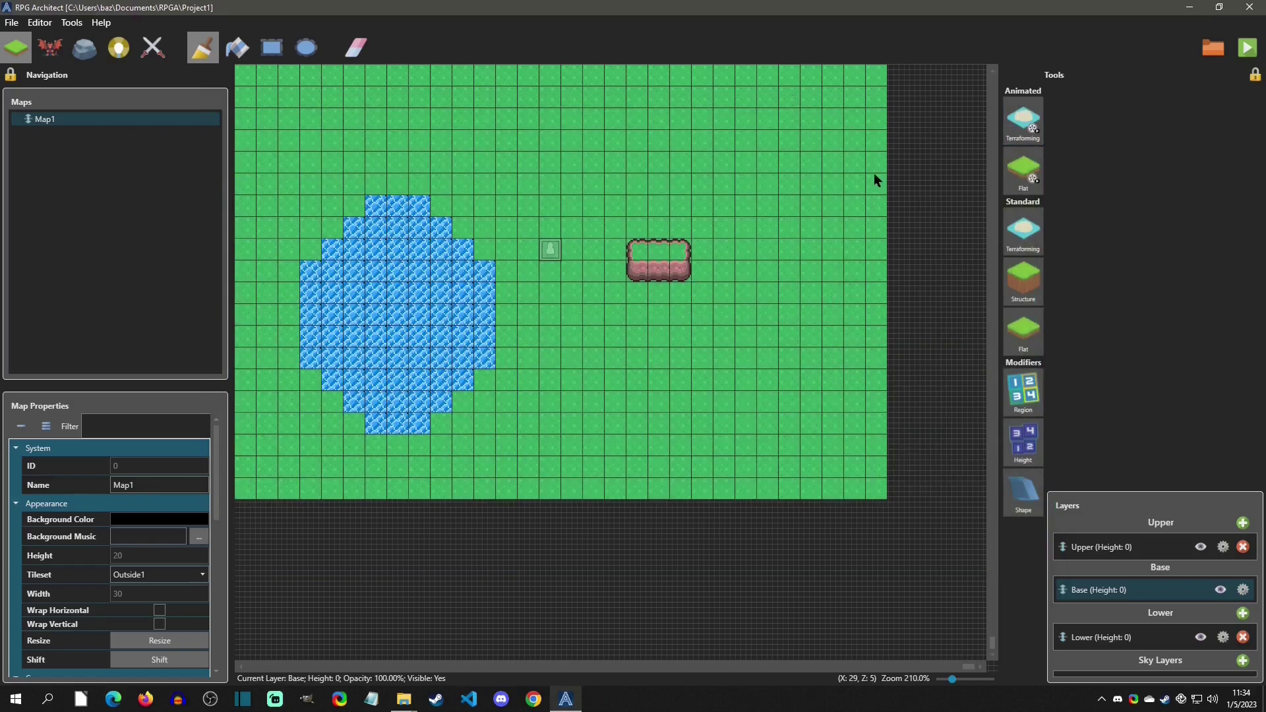
- Add a Physical Property trait for Speed.X to the Hero character in the RPG database
{"action": "key", "text": "F9"}
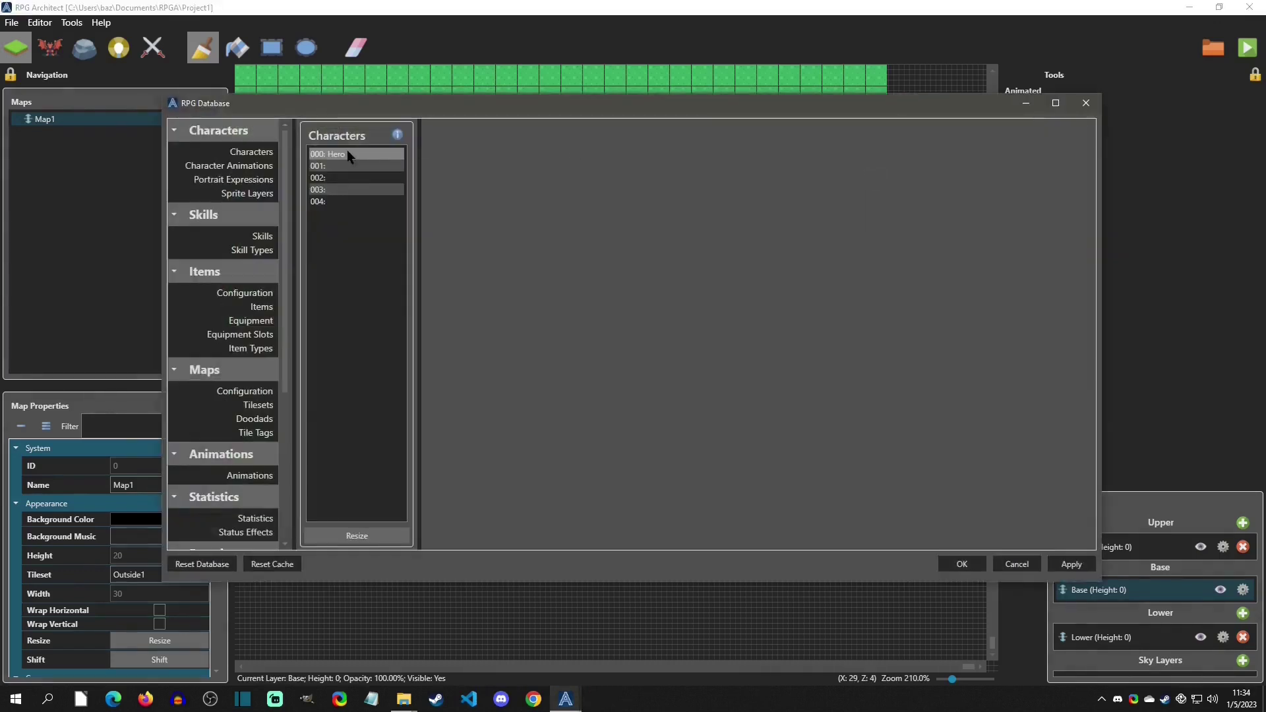
{"action": "left_click", "coordinate": [338, 153]}
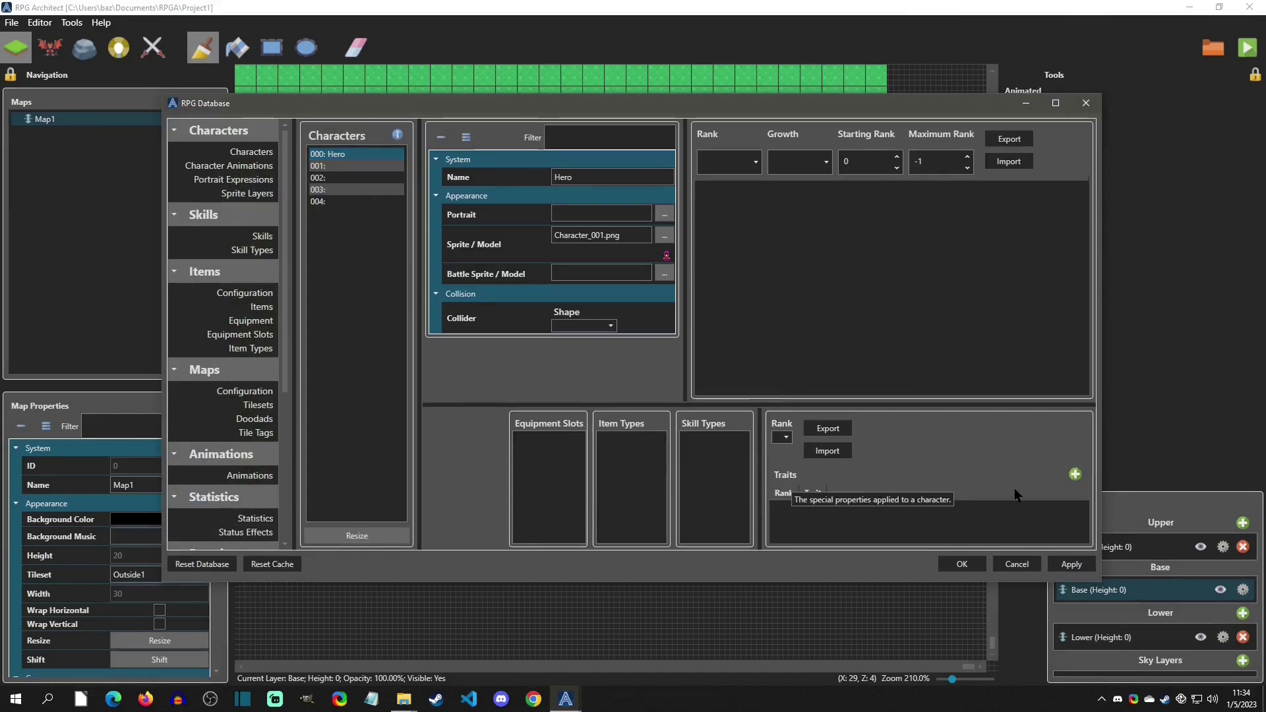
{"action": "left_click", "coordinate": [1074, 474]}
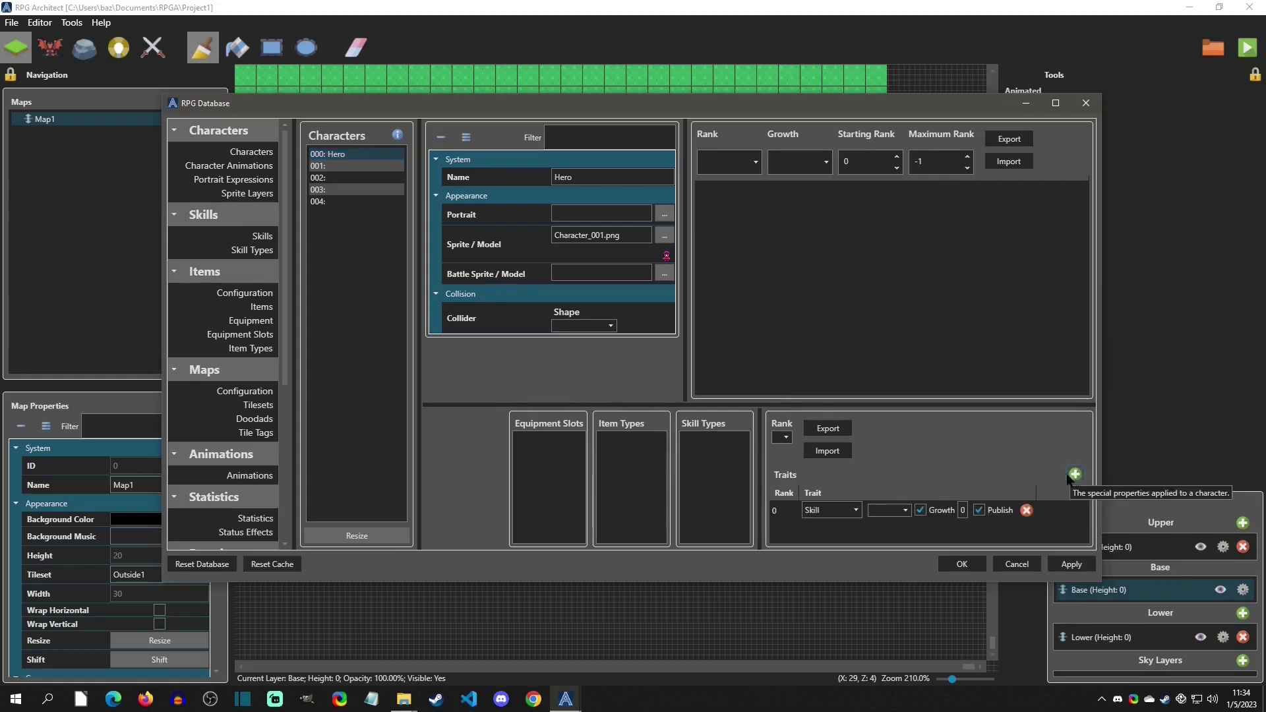
{"action": "left_click", "coordinate": [836, 512]}
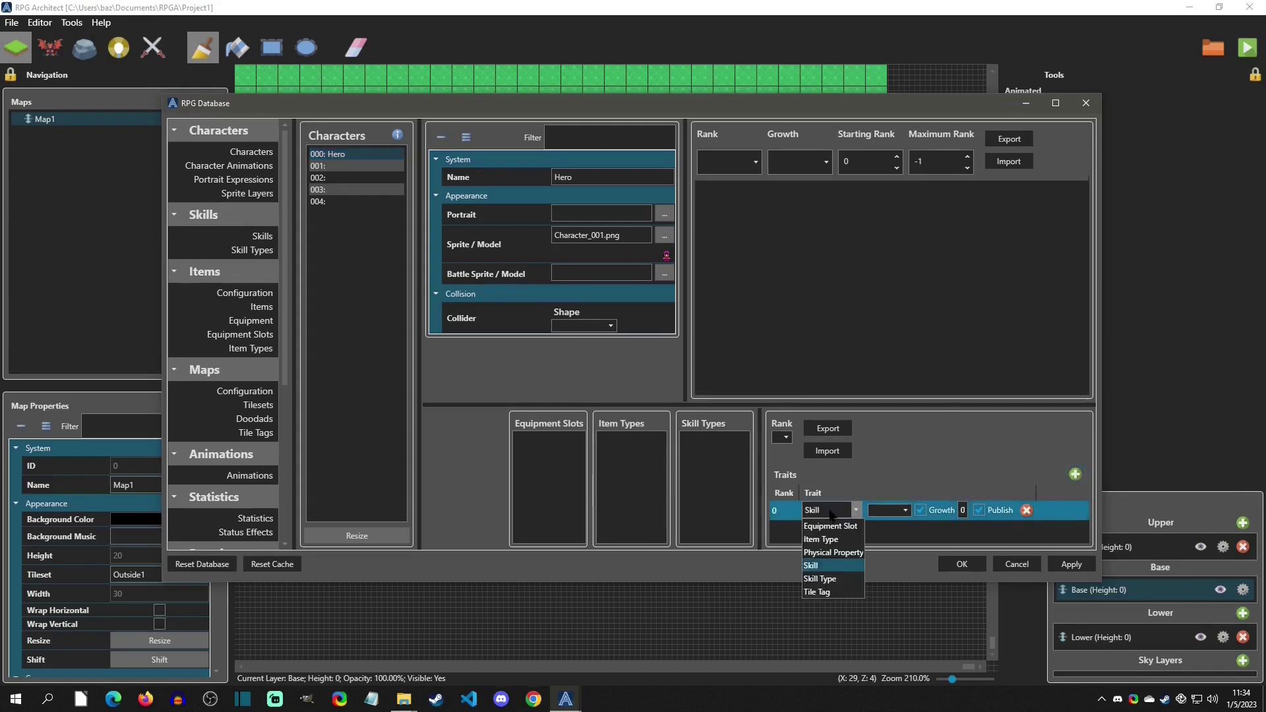
{"action": "left_click", "coordinate": [832, 552]}
{"action": "left_click", "coordinate": [910, 512]}
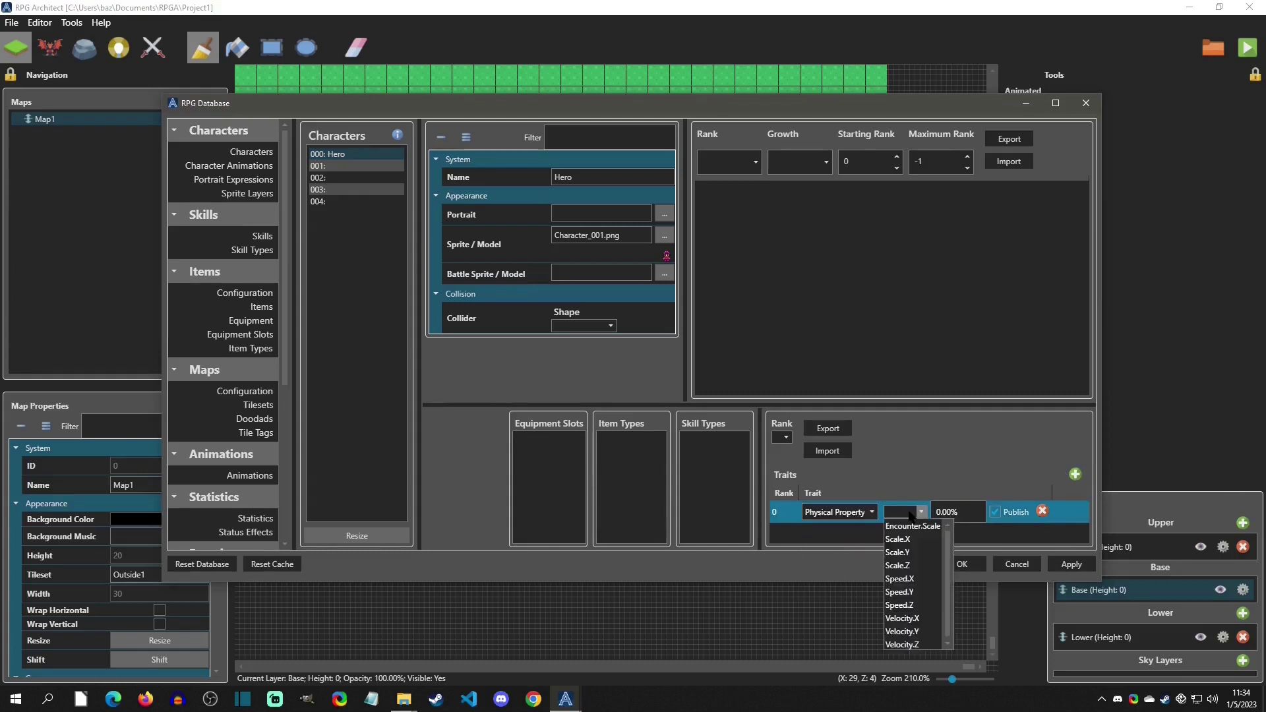
{"action": "left_click", "coordinate": [902, 581]}
- Add a second Physical Property trait to the Hero, assigned to Speed.Z
{"action": "left_click", "coordinate": [1074, 475]}
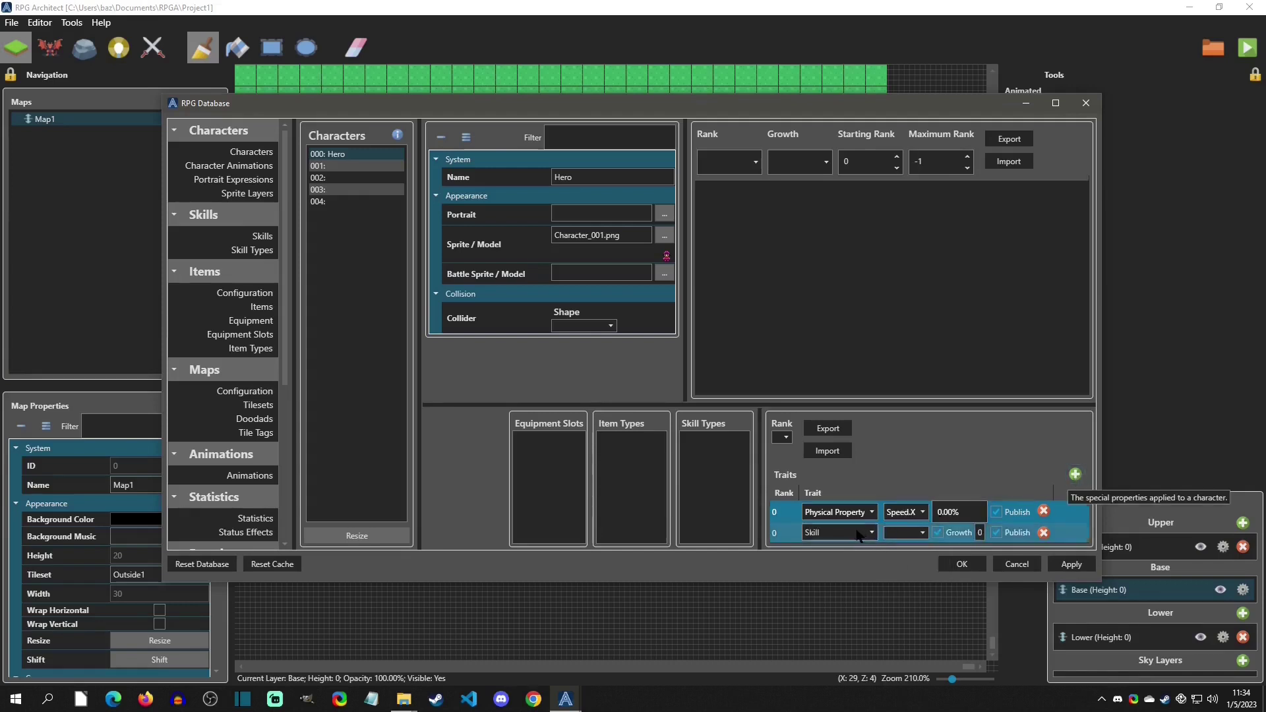
{"action": "left_click", "coordinate": [857, 534]}
{"action": "left_click", "coordinate": [875, 550]}
{"action": "left_click", "coordinate": [904, 534]}
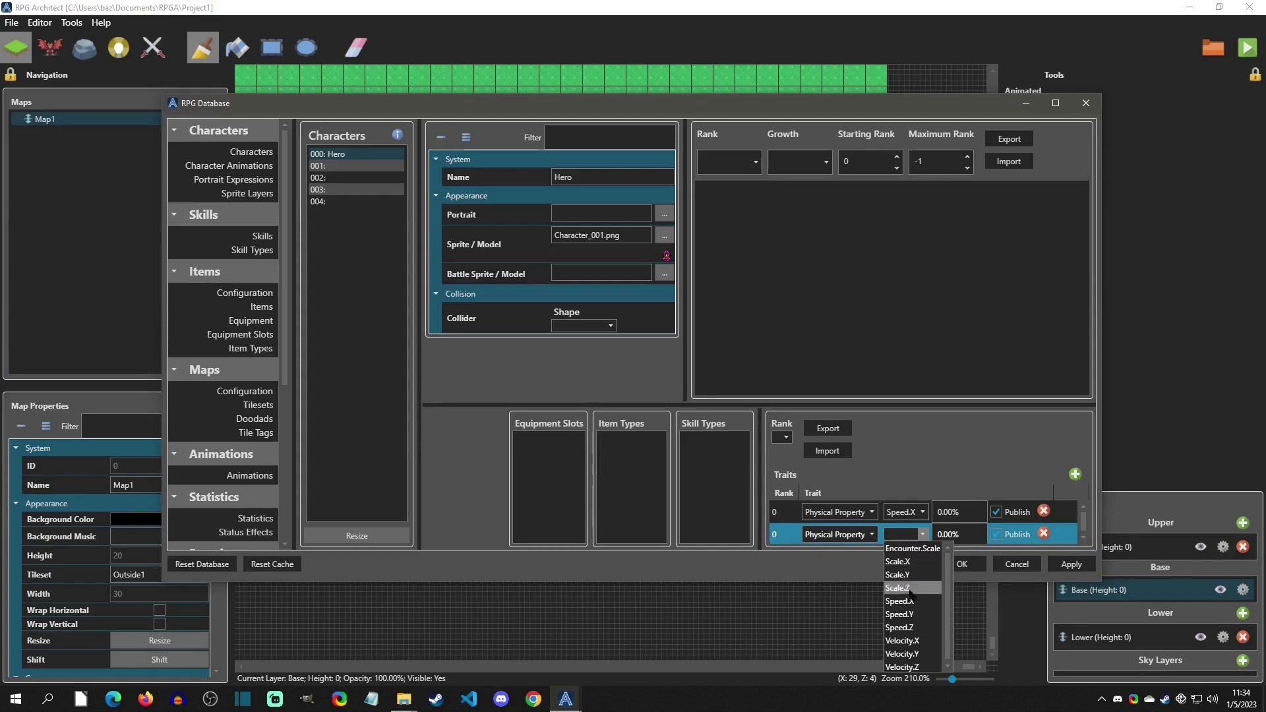
{"action": "left_click", "coordinate": [917, 629]}
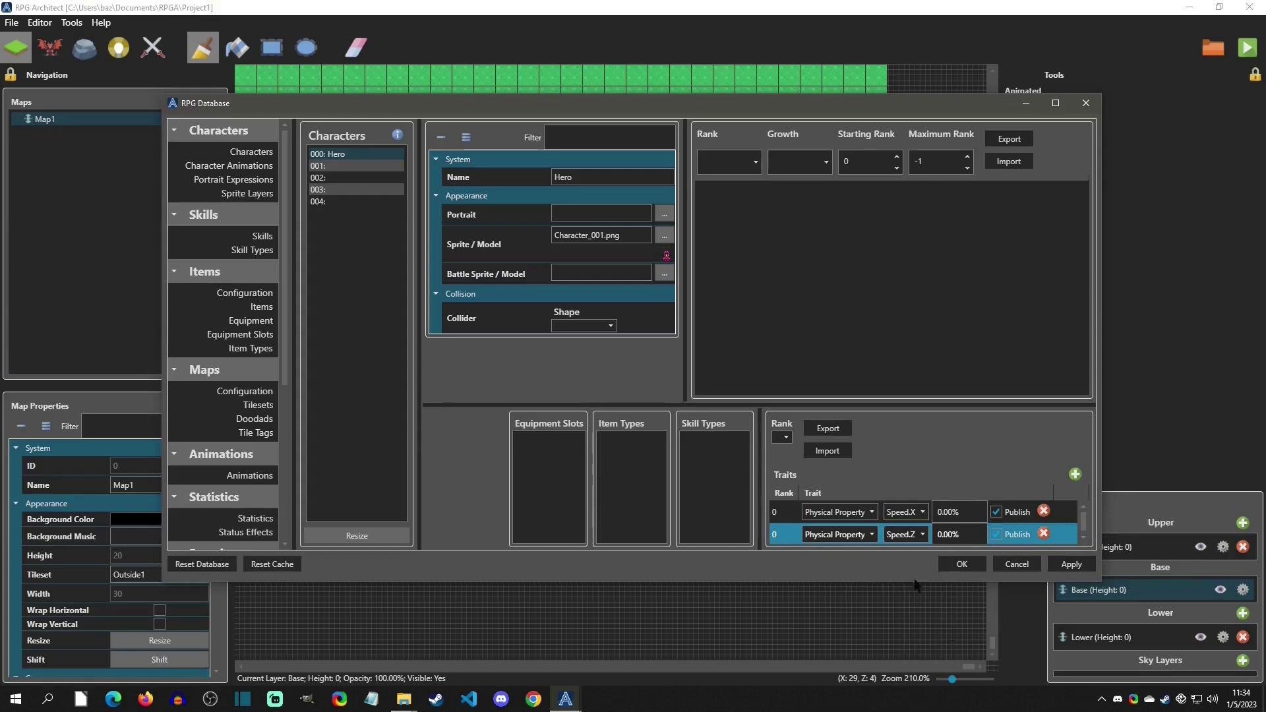
{"action": "left_click", "coordinate": [915, 536]}
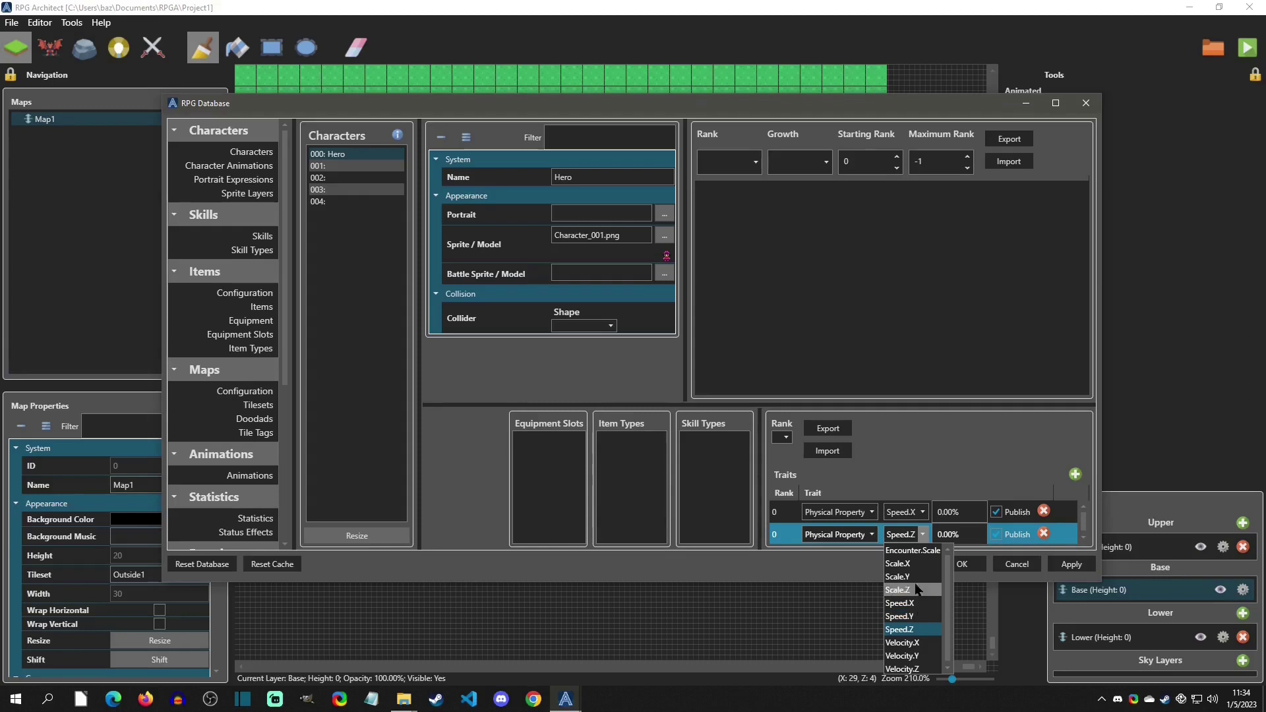
- Set the Hero's Speed.X trait to 300%, edit the Speed.Z percentage, and save the database
{"action": "left_click", "coordinate": [961, 512]}
{"action": "type", "text": "300"}
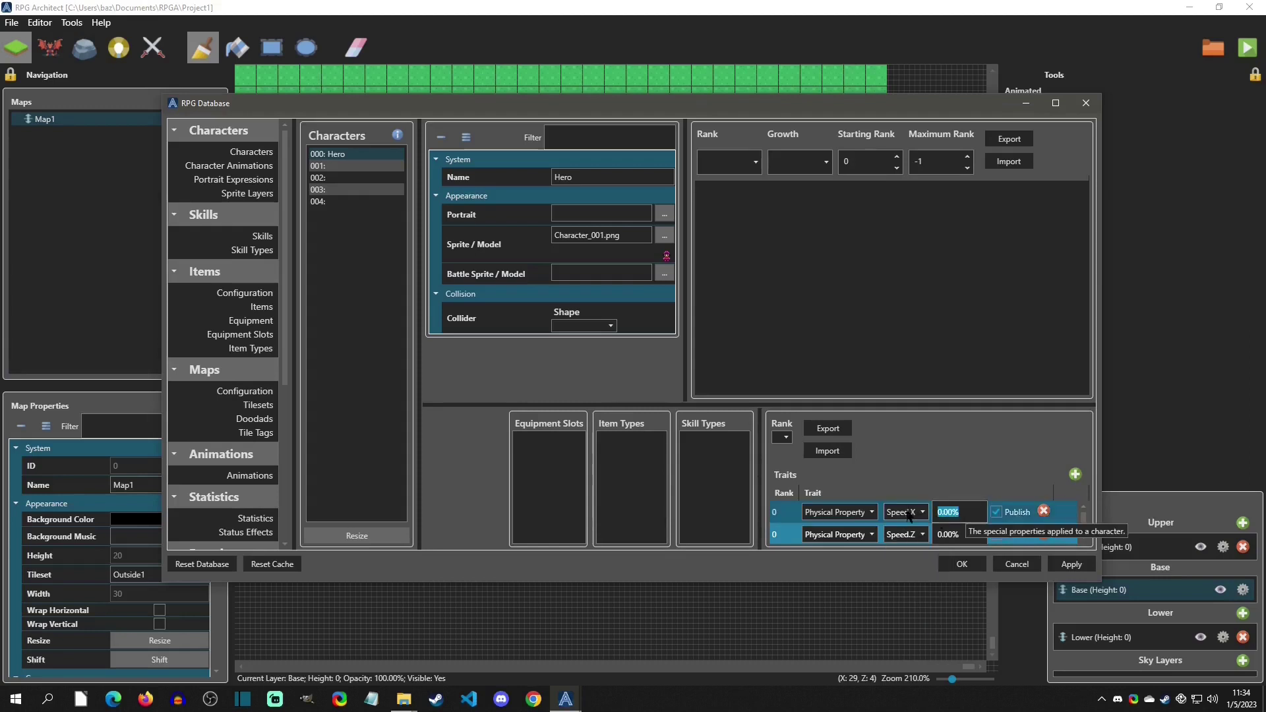
{"action": "left_click", "coordinate": [972, 534]}
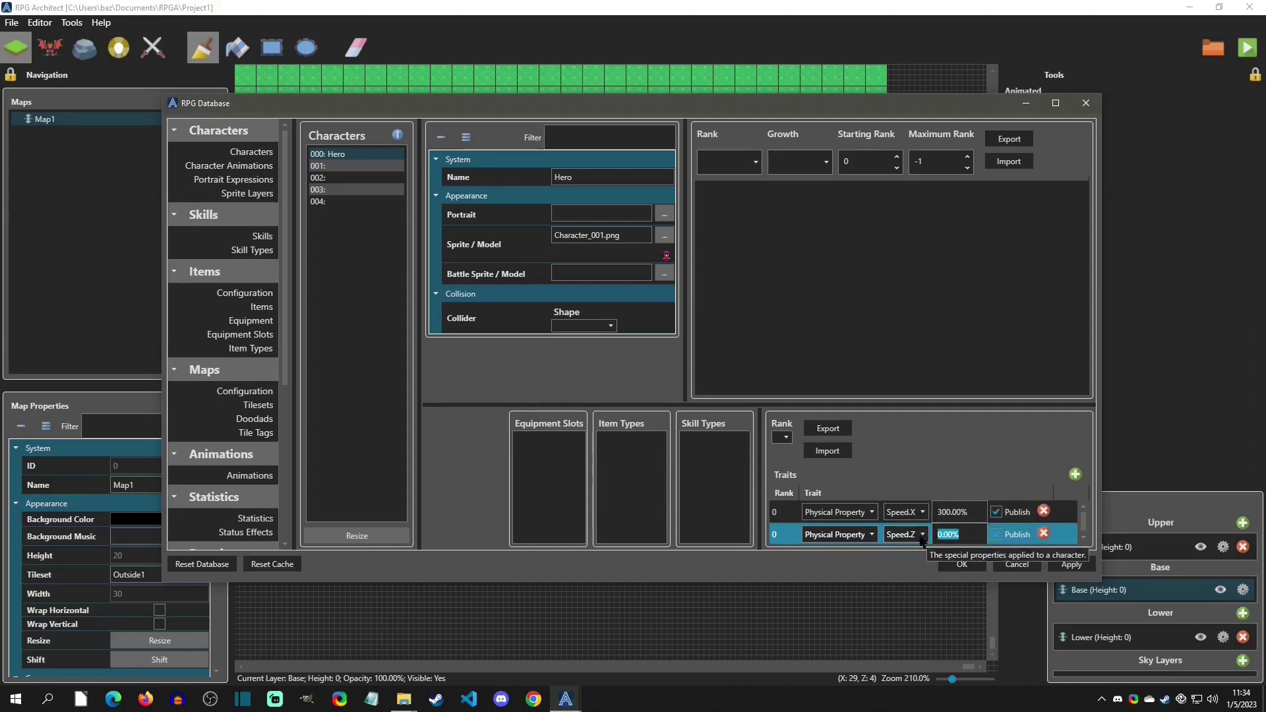
{"action": "left_click", "coordinate": [962, 564]}
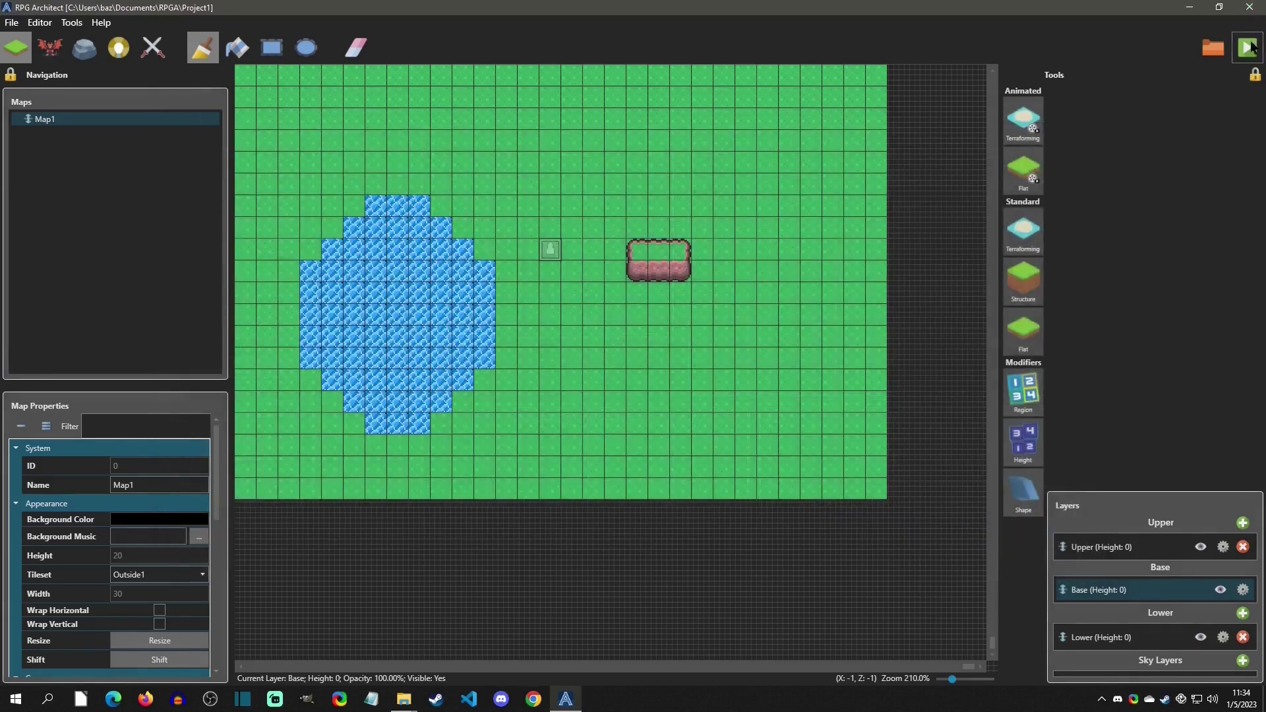
- Playtest the map again, walk the hero around to check the changed speed, and close the playtest
{"action": "key", "text": "F5"}
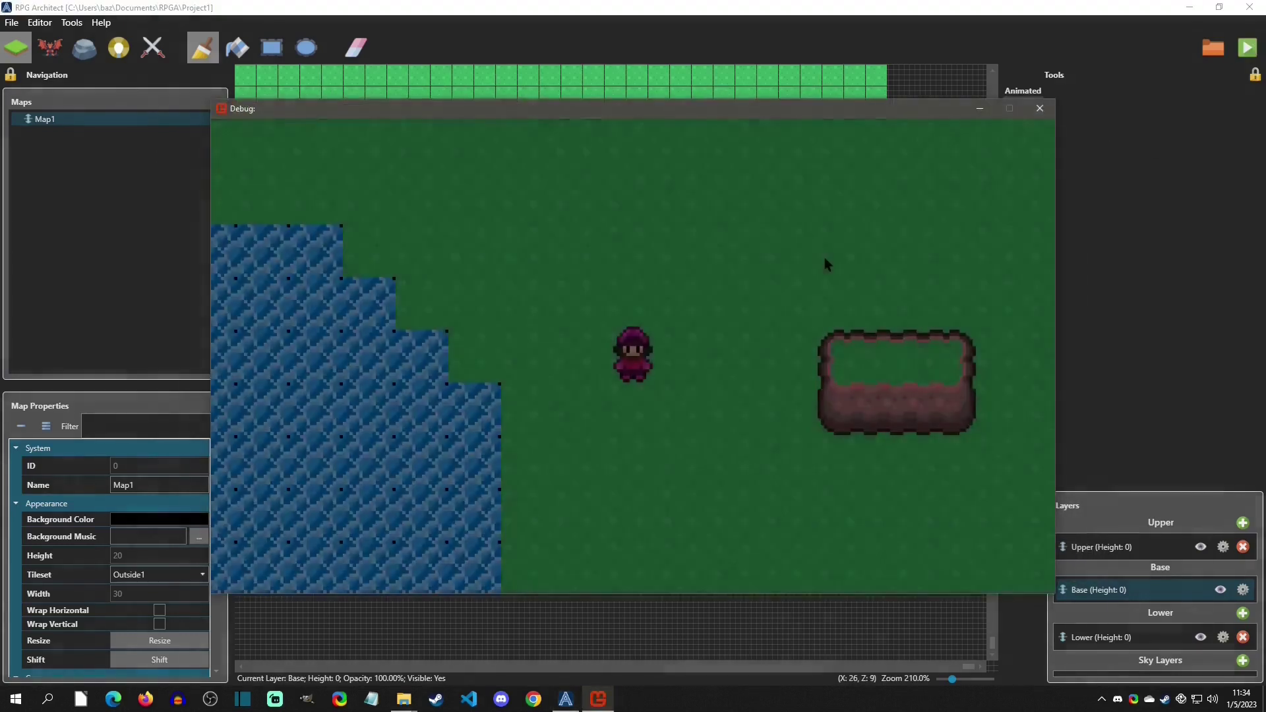
{"action": "key", "text": "Down"}
{"action": "key", "text": "Right"}
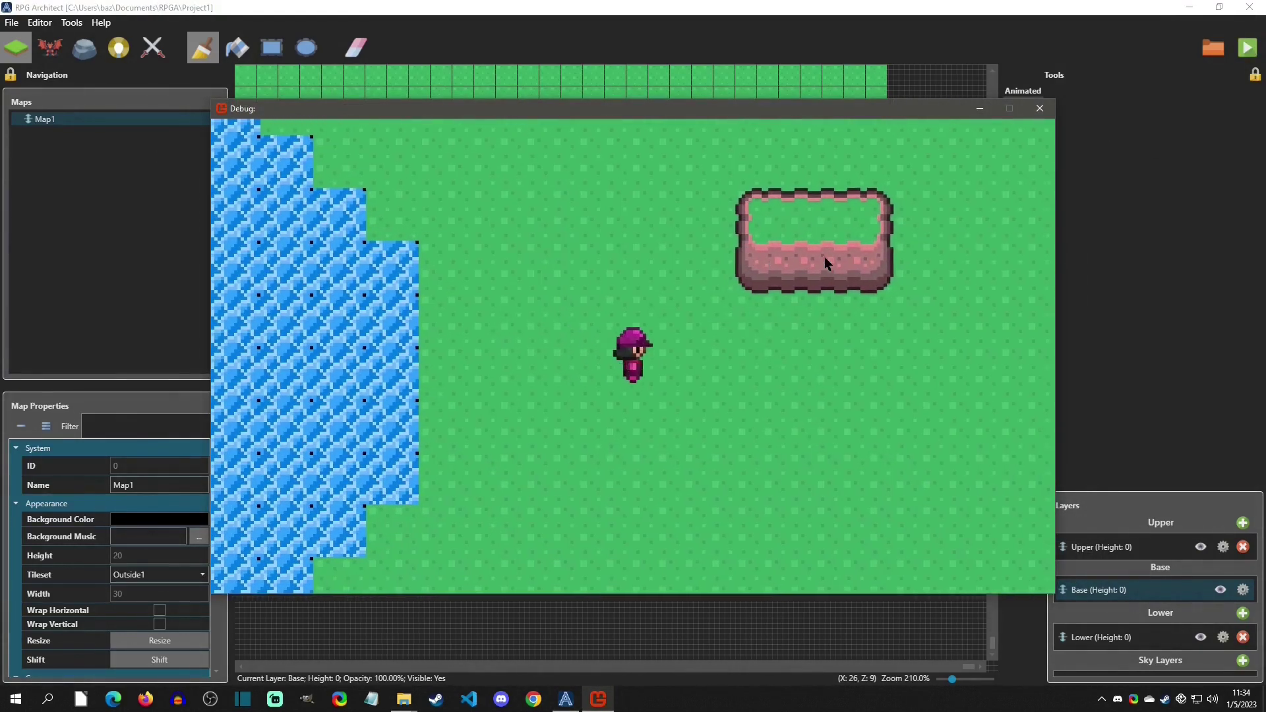
{"action": "key", "text": "Left"}
{"action": "key", "text": "Up"}
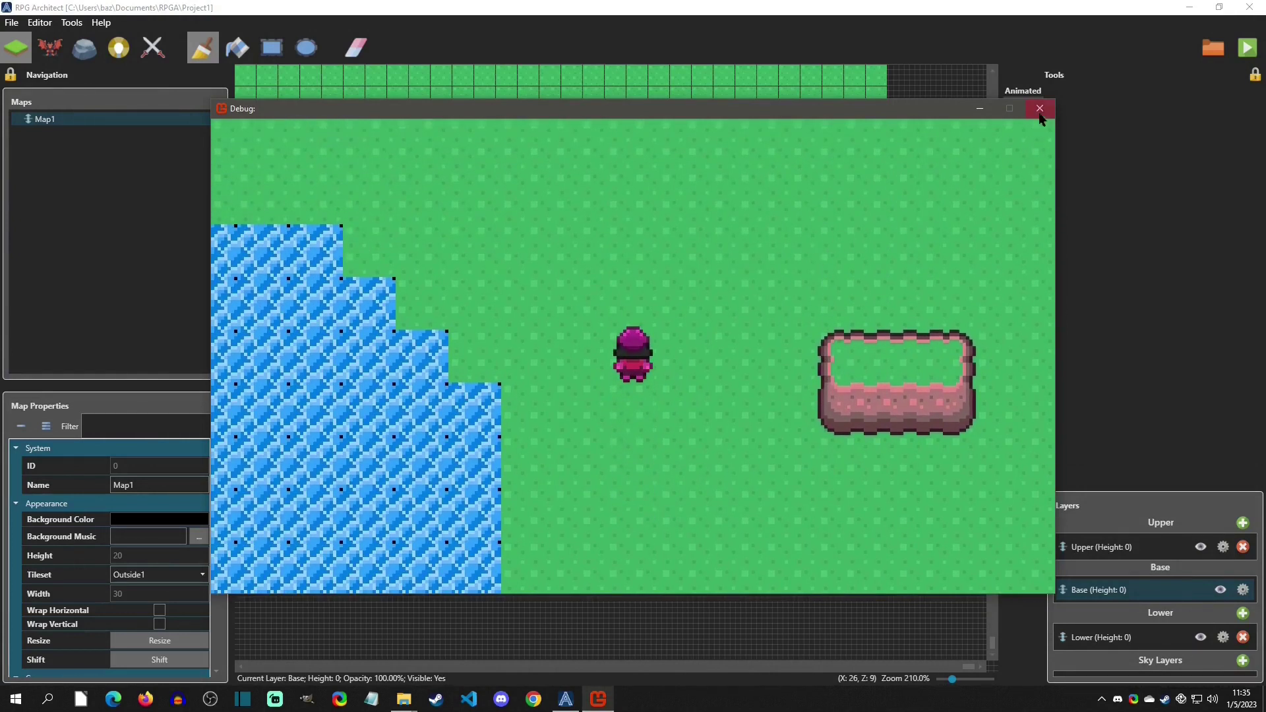
{"action": "left_click", "coordinate": [1040, 109]}
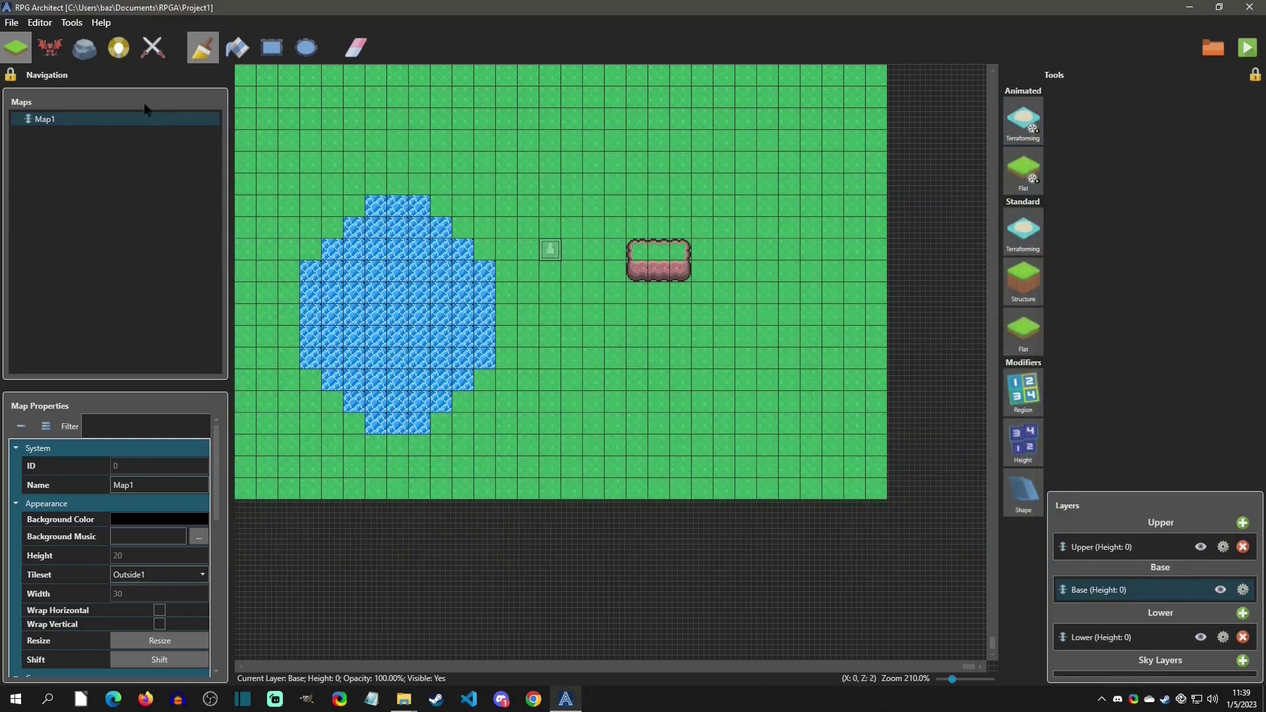
- Create an entity in entity mode at map position X 16, Z 5, facing South, and name it NPC
{"action": "left_click", "coordinate": [50, 46]}
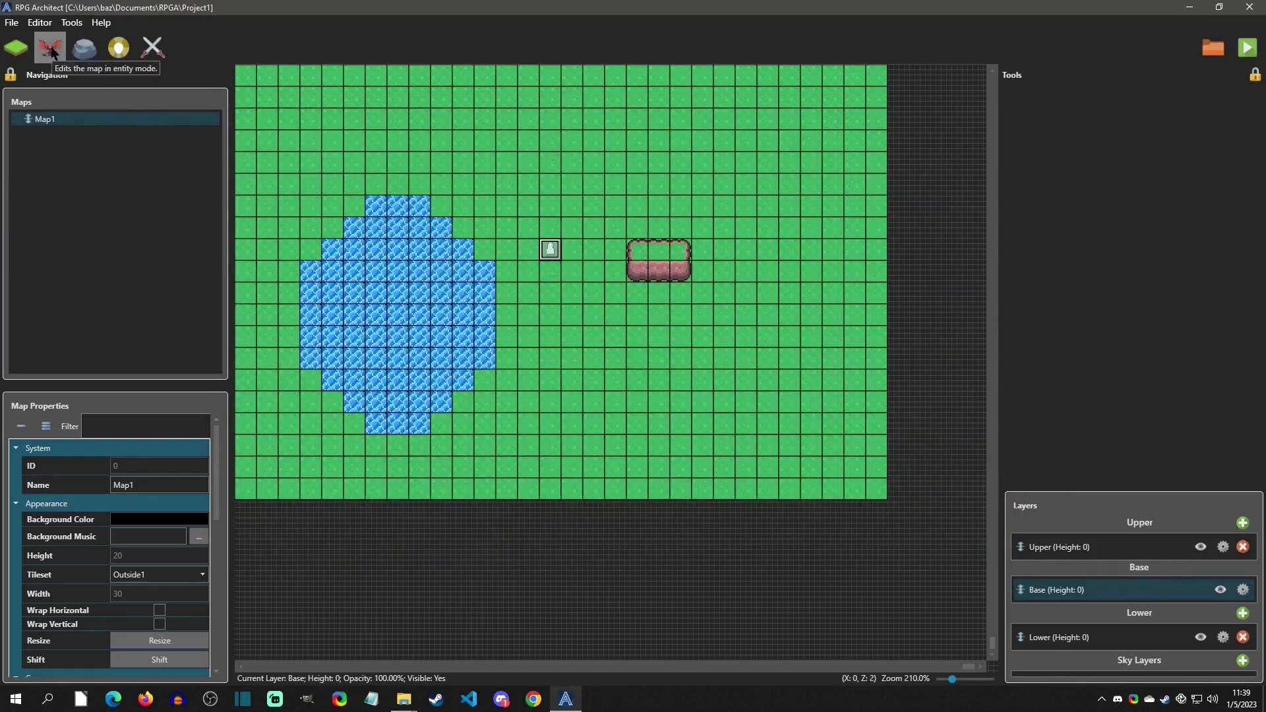
{"action": "double_click", "coordinate": [592, 189]}
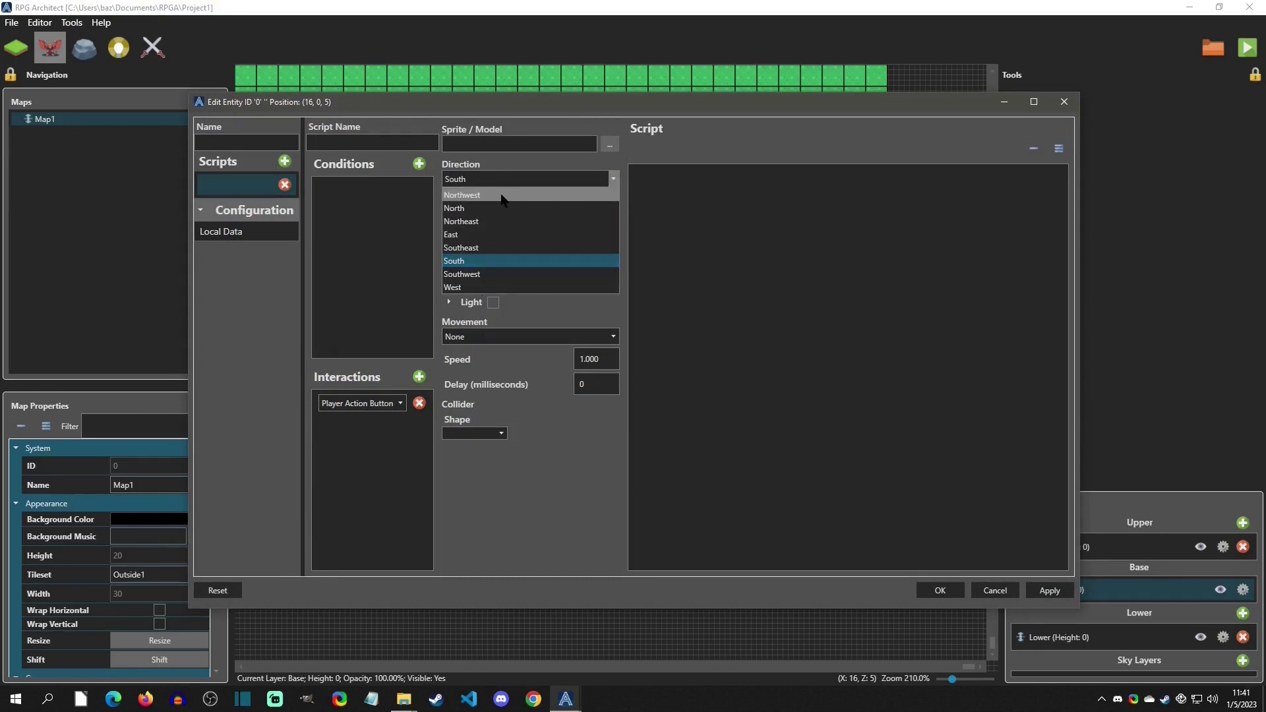
{"action": "left_click", "coordinate": [467, 264]}
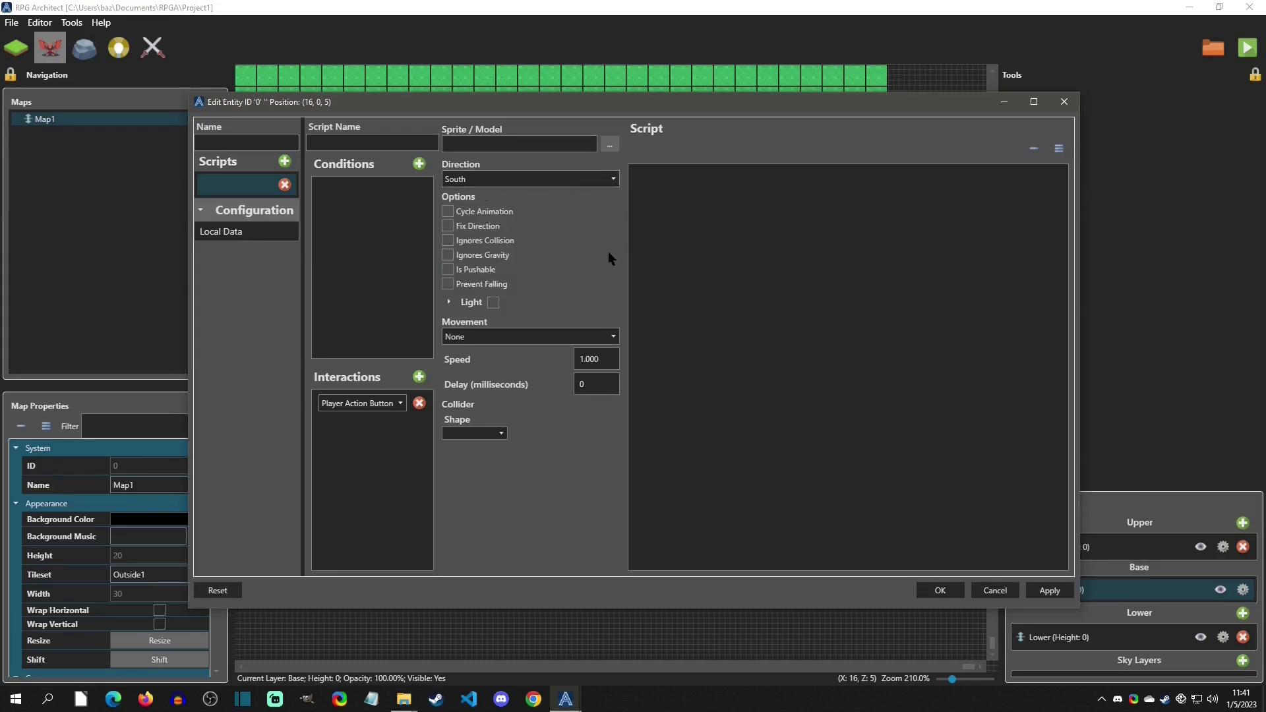
{"action": "left_click", "coordinate": [247, 142]}
{"action": "type", "text": "NPC"}
- Name the NPC entity's first script Page1
{"action": "type", "text": "P"}
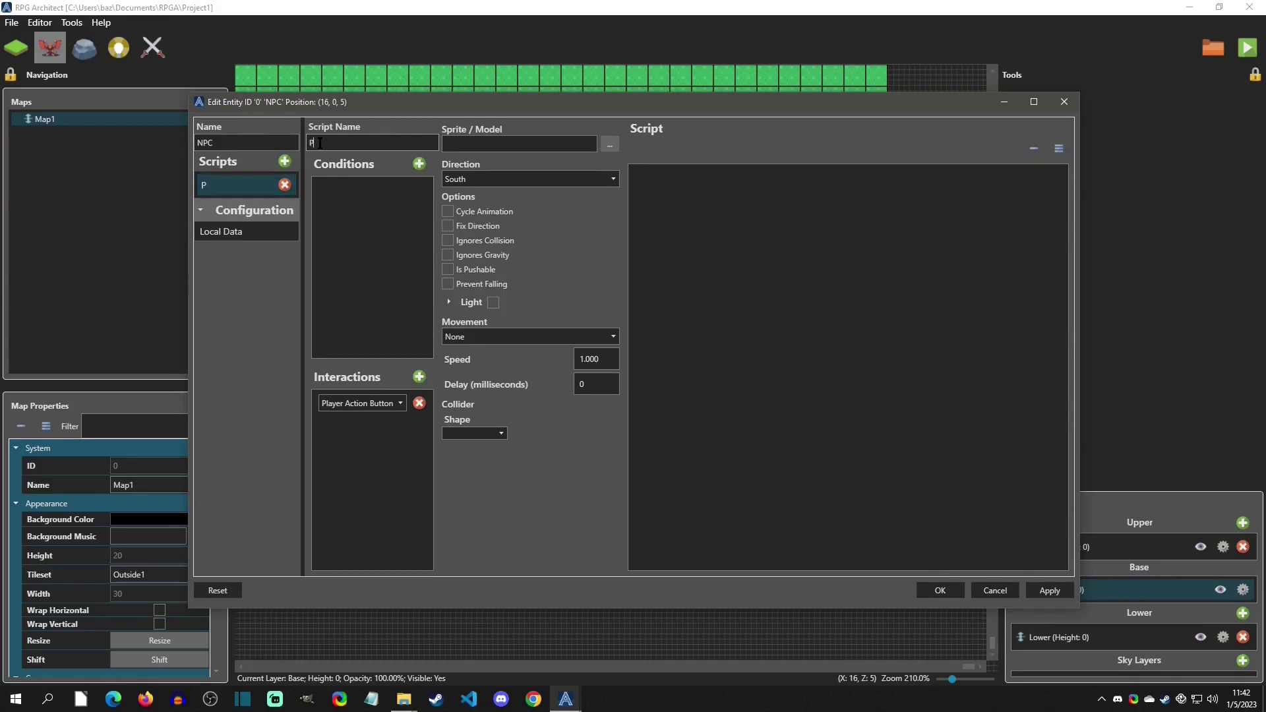
{"action": "type", "text": "ag1"}
{"action": "left_click", "coordinate": [320, 143]}
{"action": "type", "text": "e1"}
- Add a second script named Page2 to the NPC entity and switch between the two scripts
{"action": "left_click", "coordinate": [285, 161]}
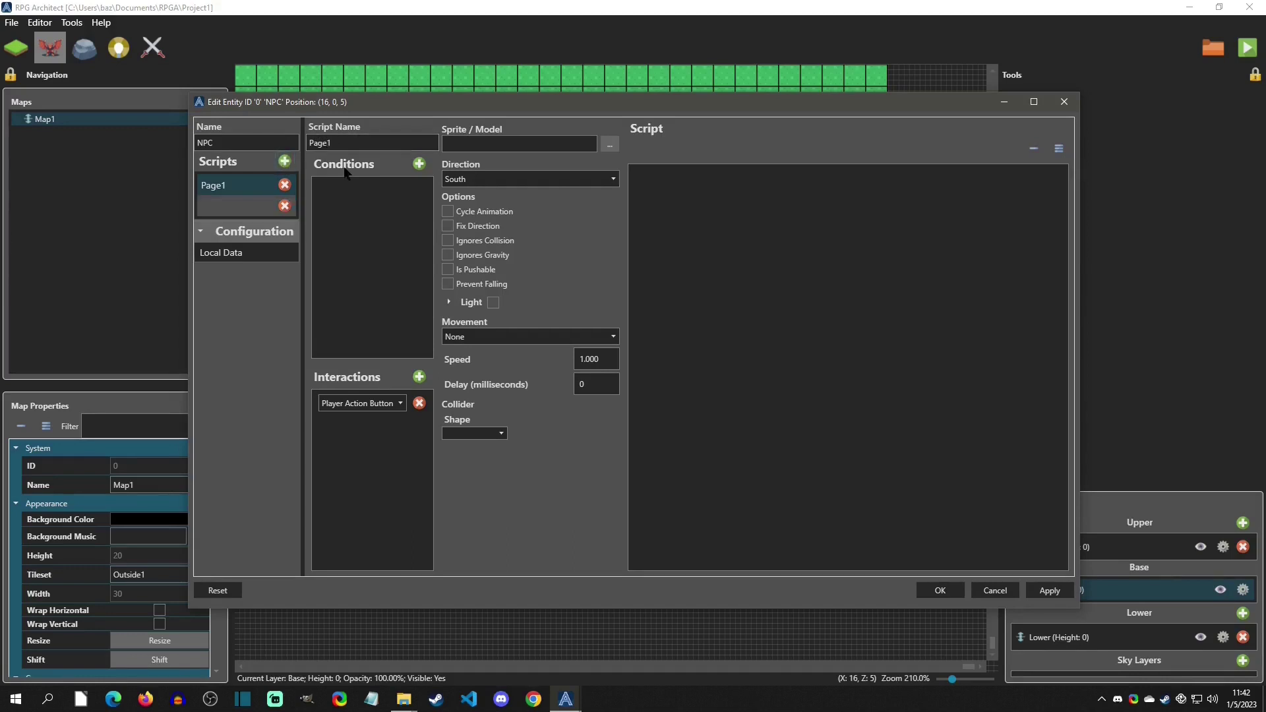
{"action": "left_click", "coordinate": [237, 206]}
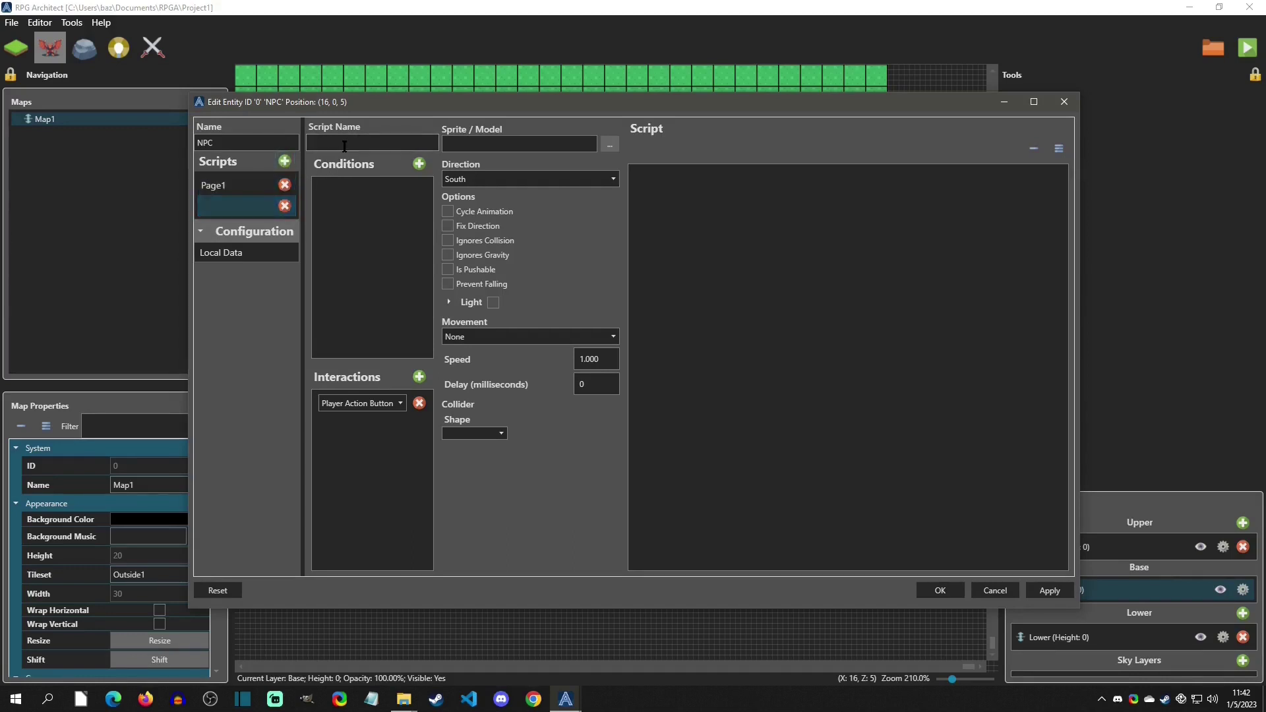
{"action": "left_click", "coordinate": [344, 146]}
{"action": "type", "text": "Page2"}
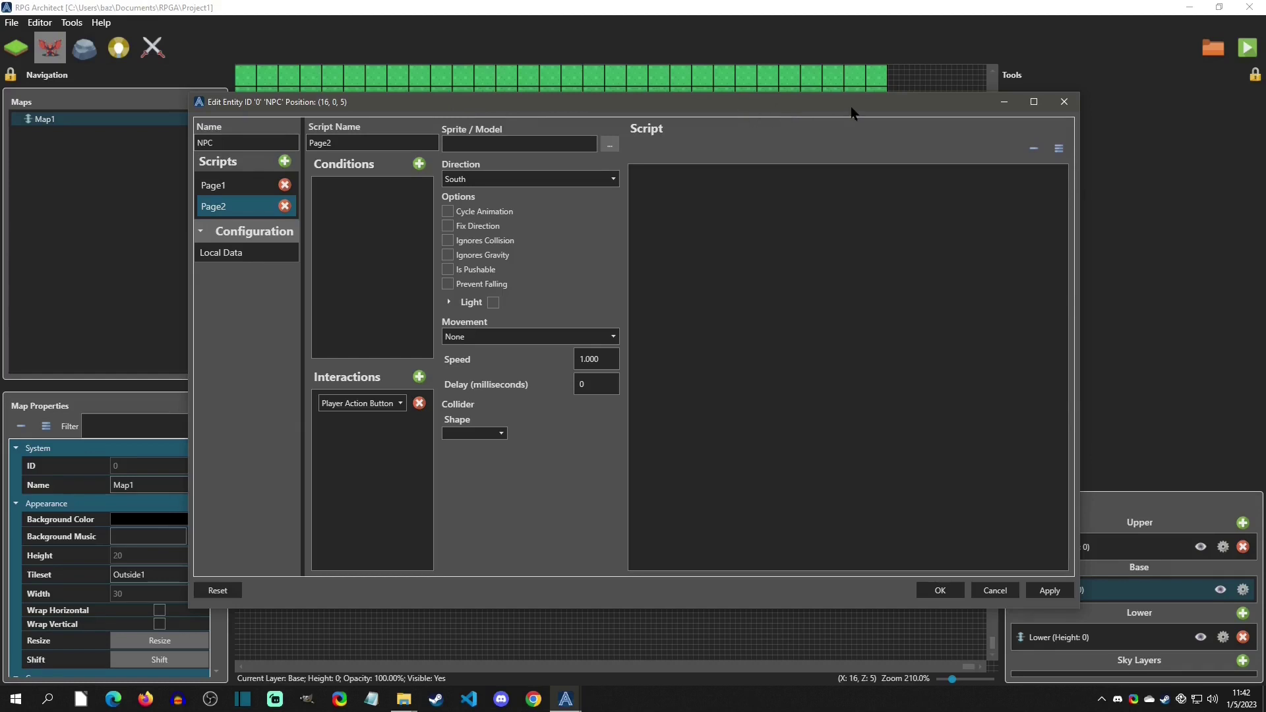
{"action": "left_click", "coordinate": [238, 187]}
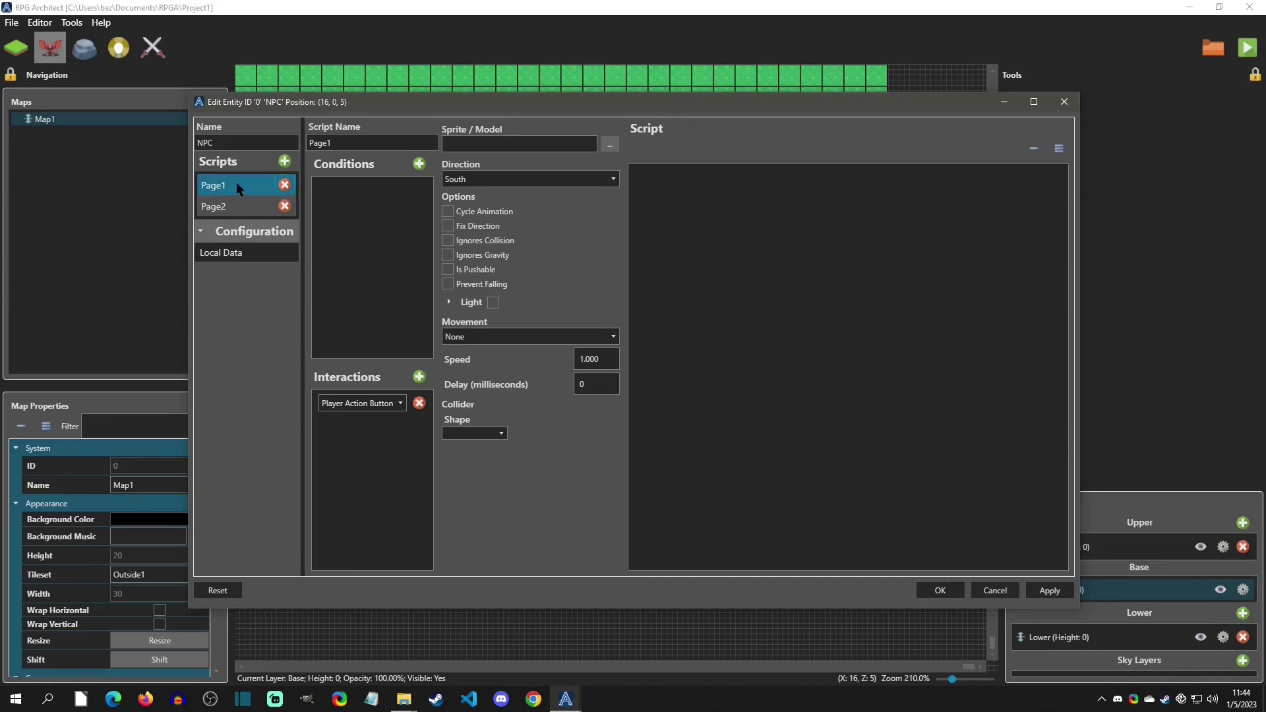
{"action": "left_click", "coordinate": [235, 204]}
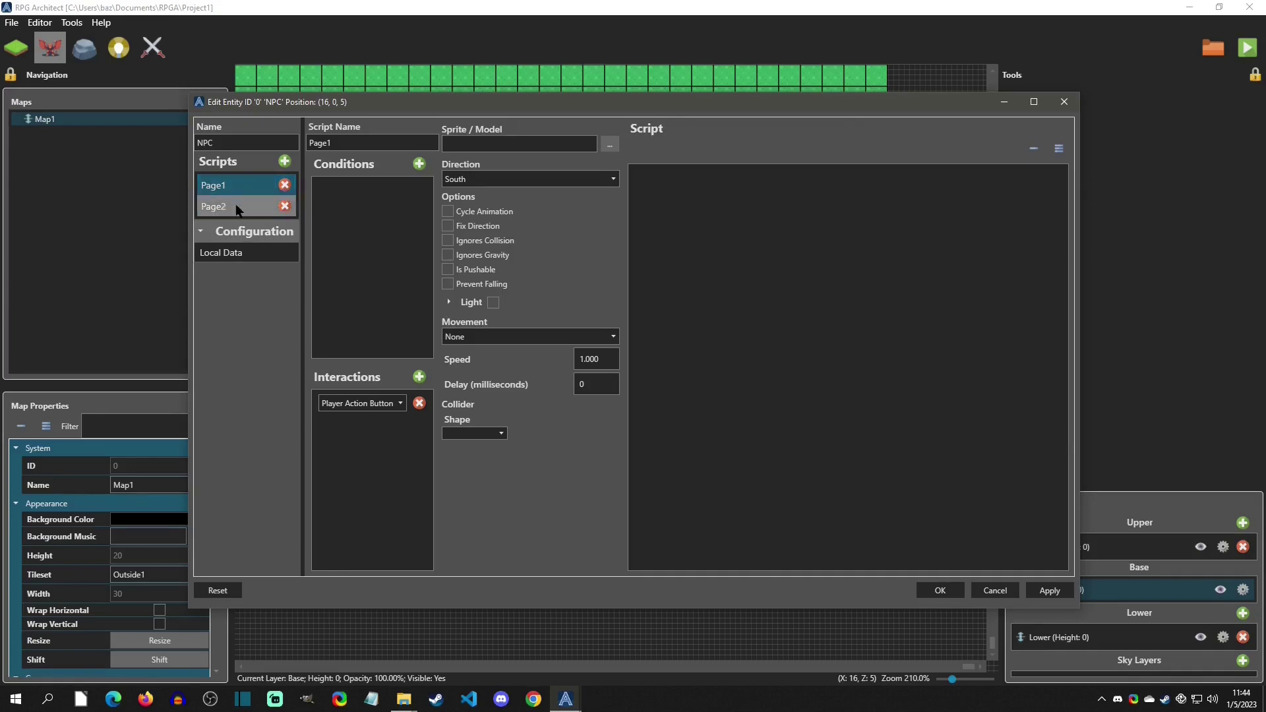
- Delete the Page2 script from the NPC entity, leaving Page1 selected
{"action": "left_click", "coordinate": [248, 181]}
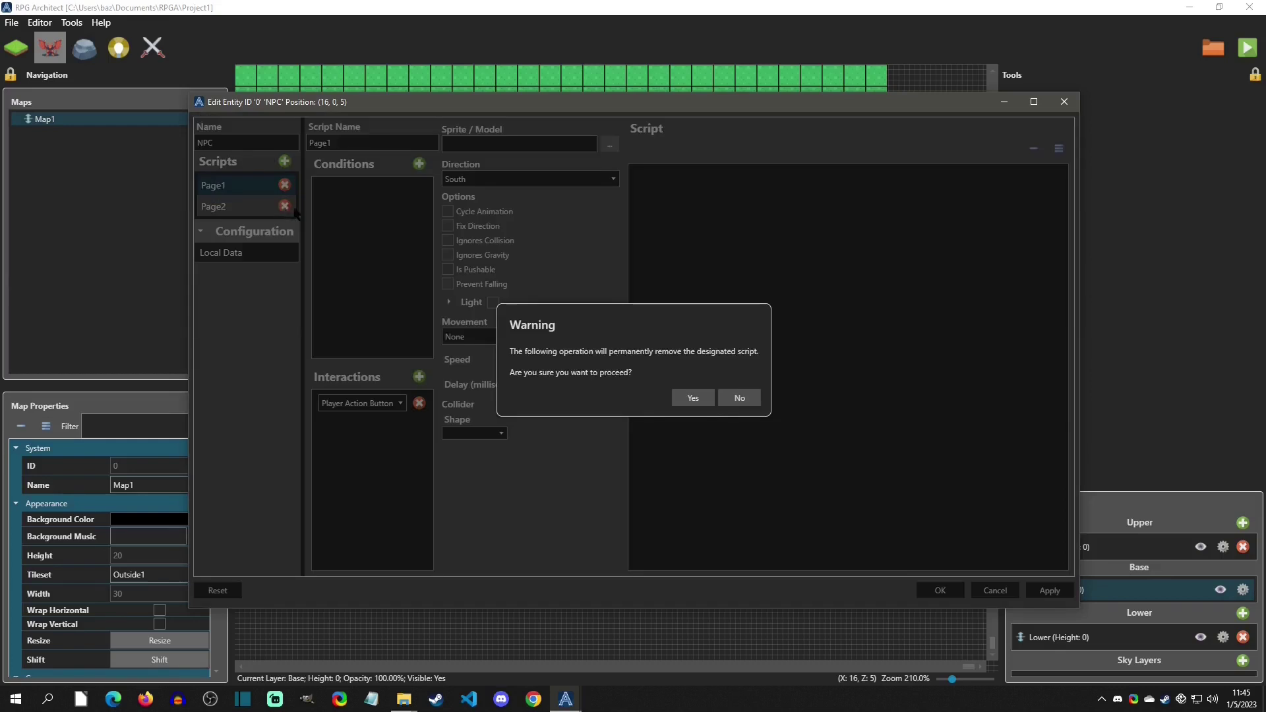
{"action": "left_click", "coordinate": [679, 398]}
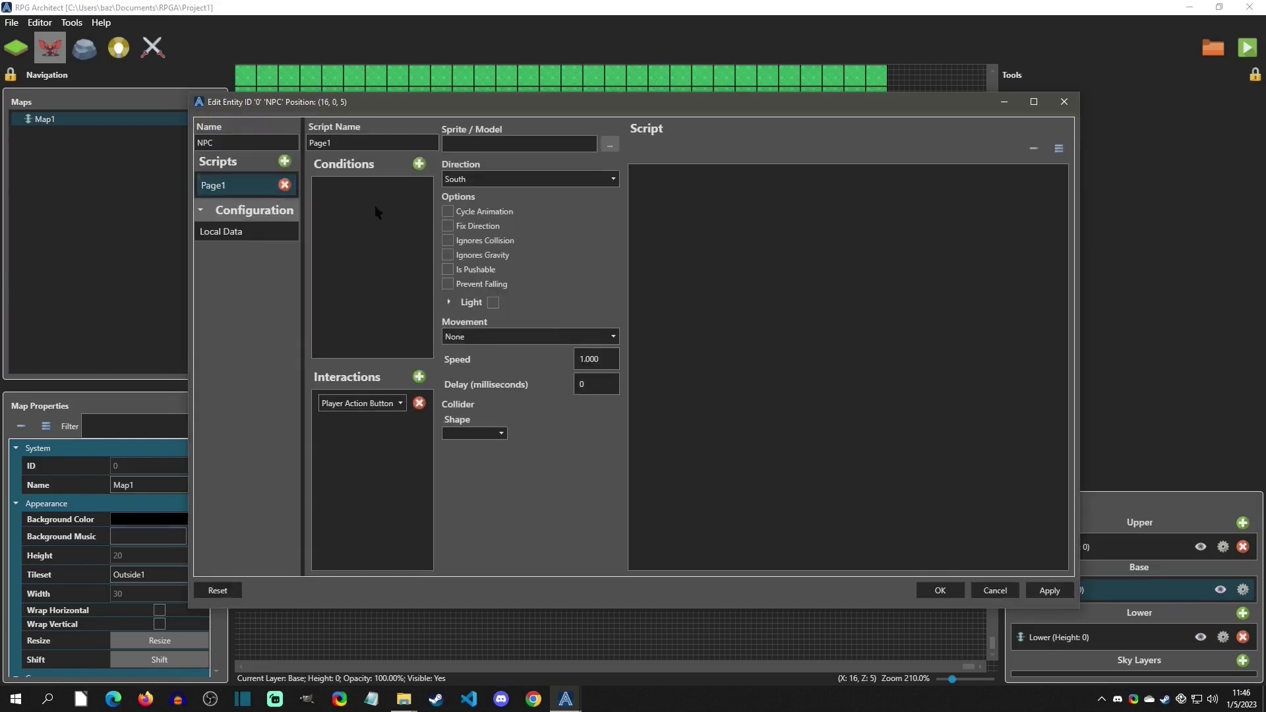
- Try a Global Variable condition on Page1, look through its comparison operators, and remove the condition
{"action": "left_click", "coordinate": [420, 164]}
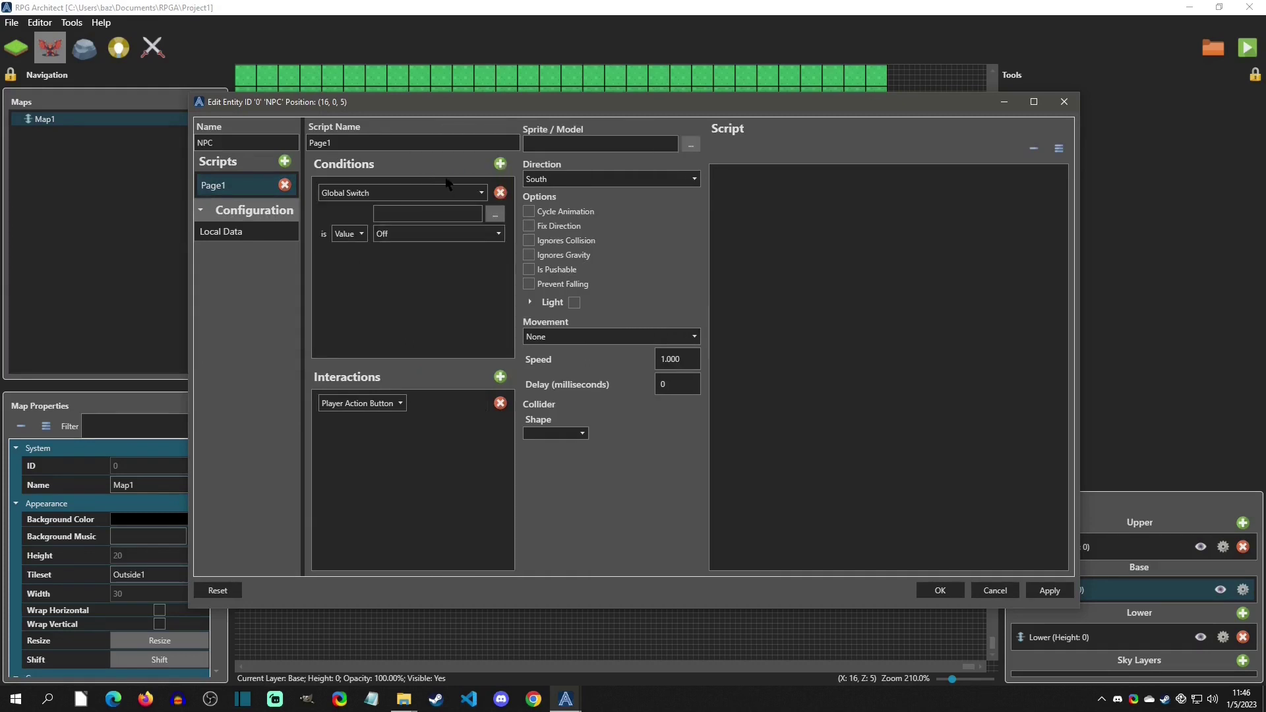
{"action": "left_click", "coordinate": [386, 193]}
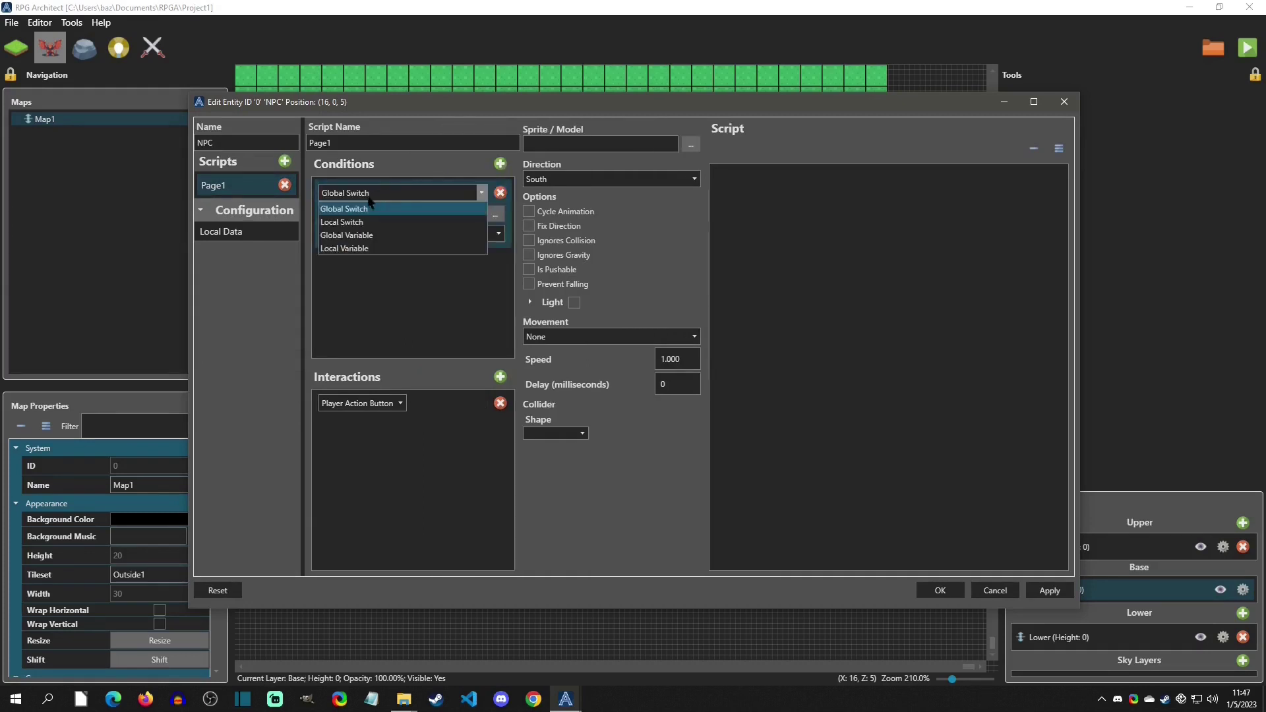
{"action": "left_click", "coordinate": [367, 236]}
{"action": "left_click", "coordinate": [336, 234]}
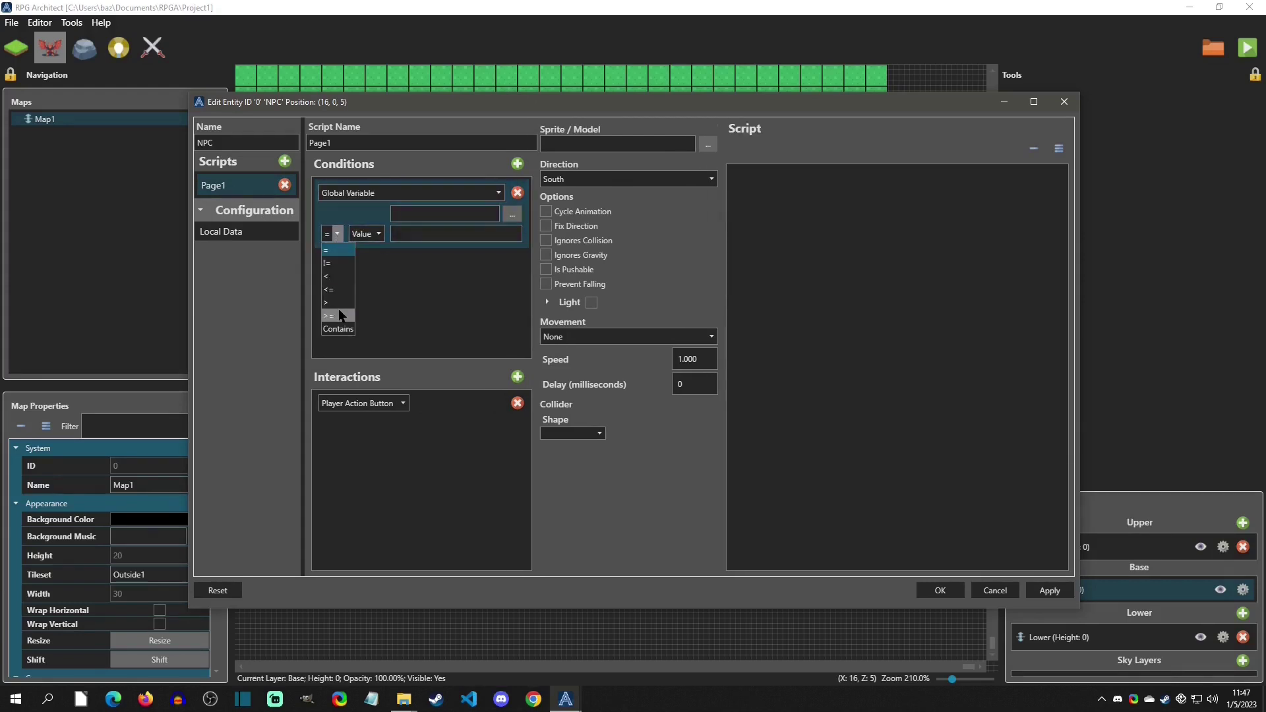
{"action": "left_click", "coordinate": [398, 291]}
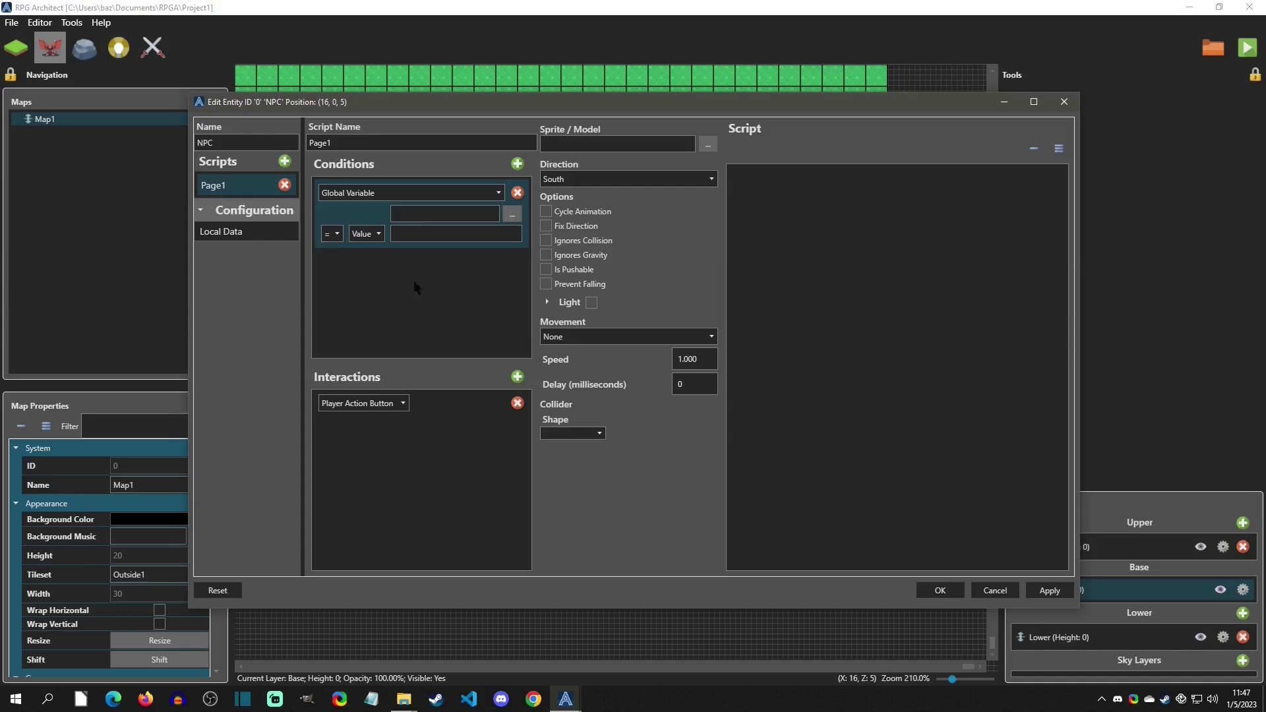
{"action": "left_click", "coordinate": [517, 193]}
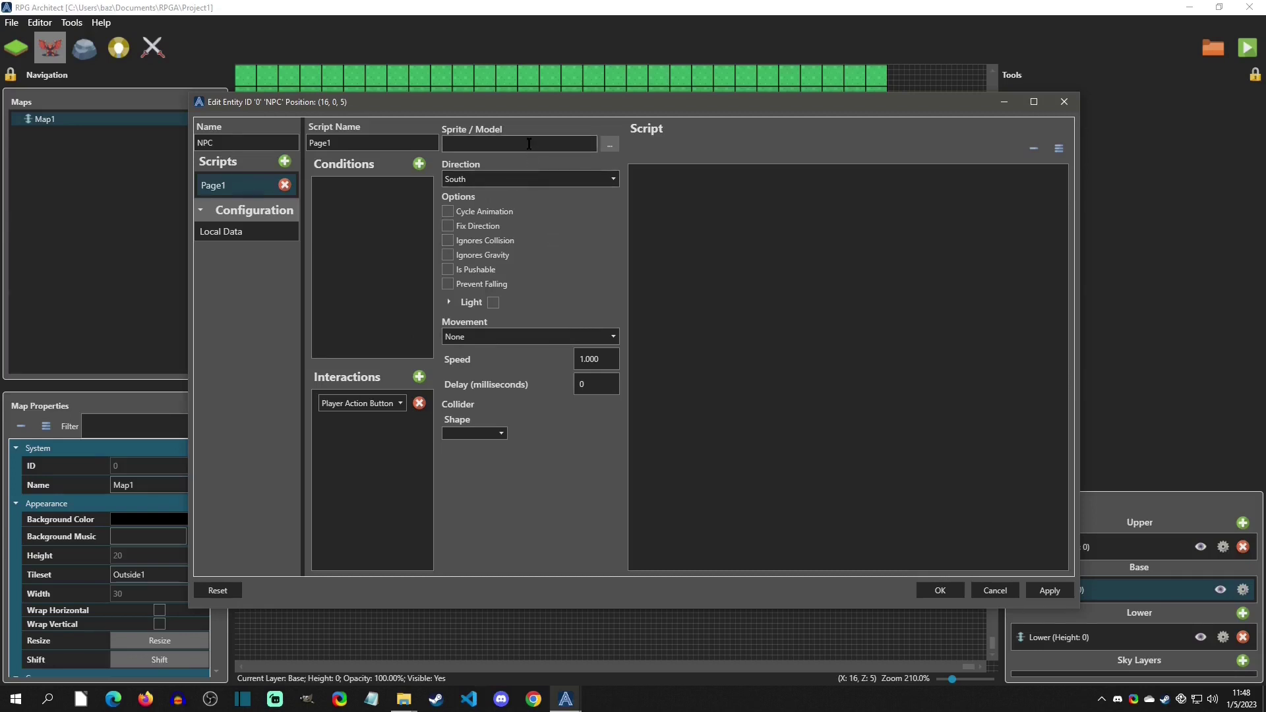
{"action": "left_click", "coordinate": [608, 143]}
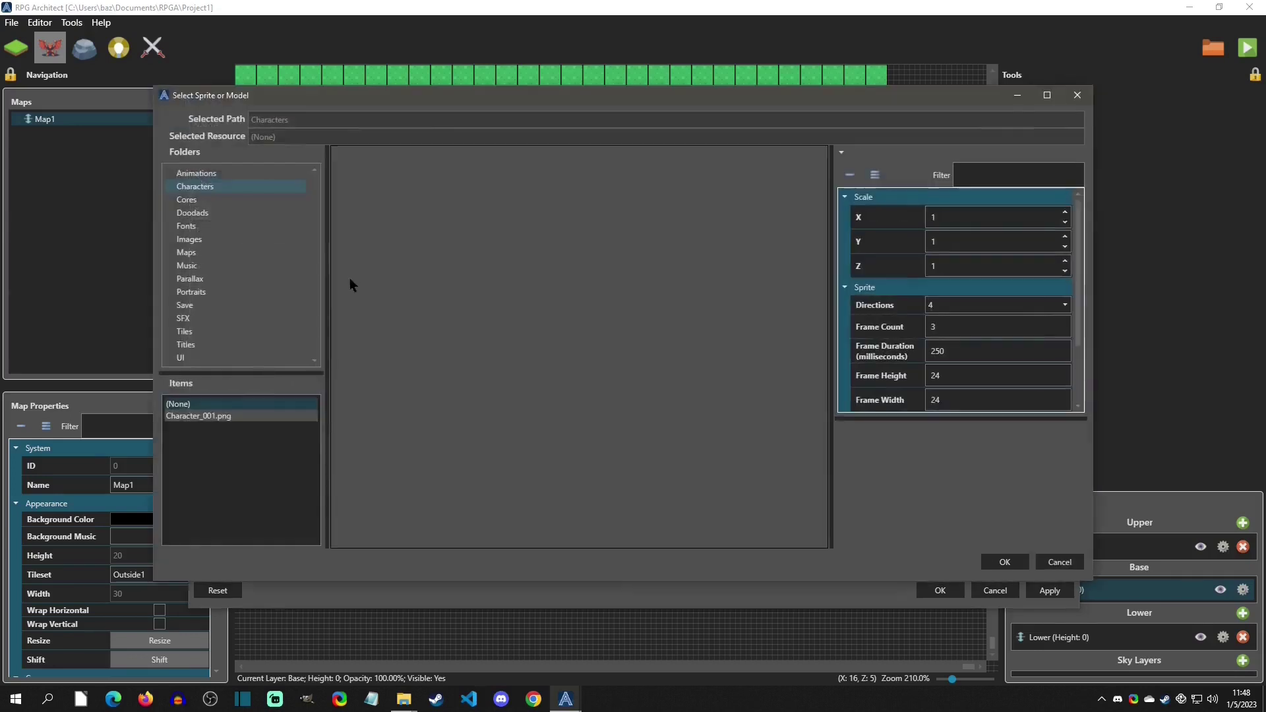
{"action": "left_click", "coordinate": [221, 416]}
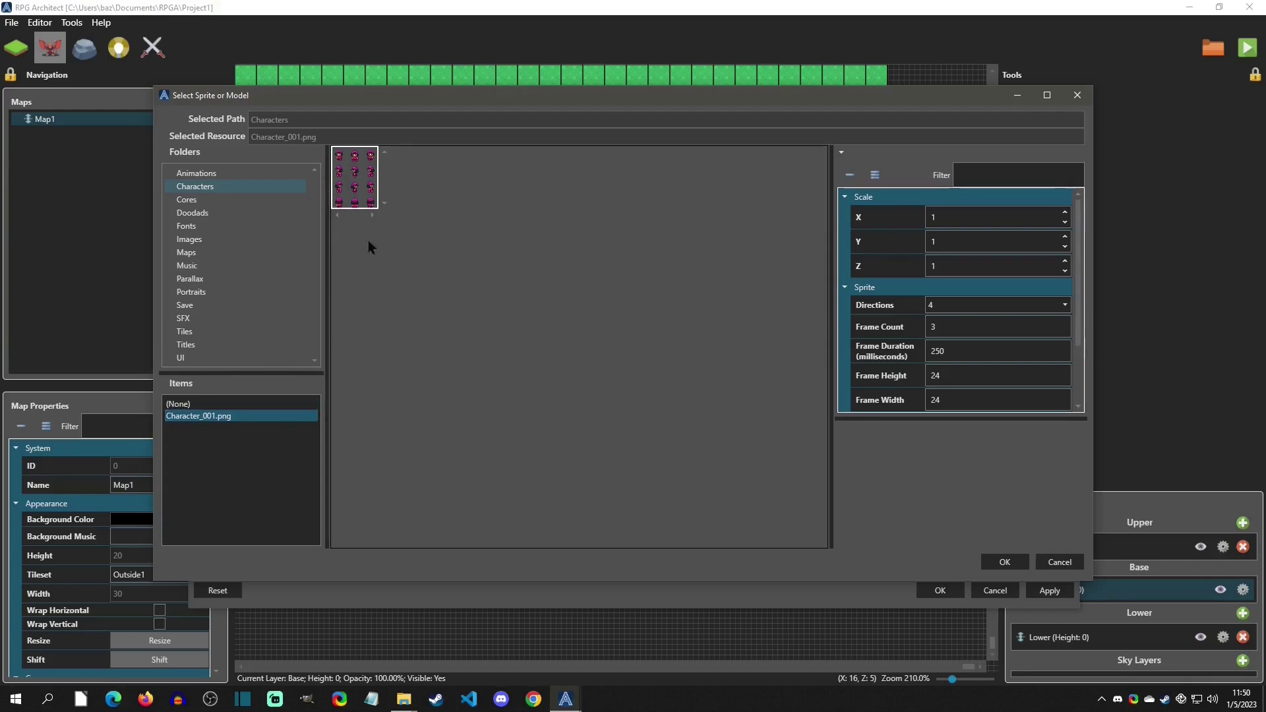
{"action": "left_click", "coordinate": [1038, 563]}
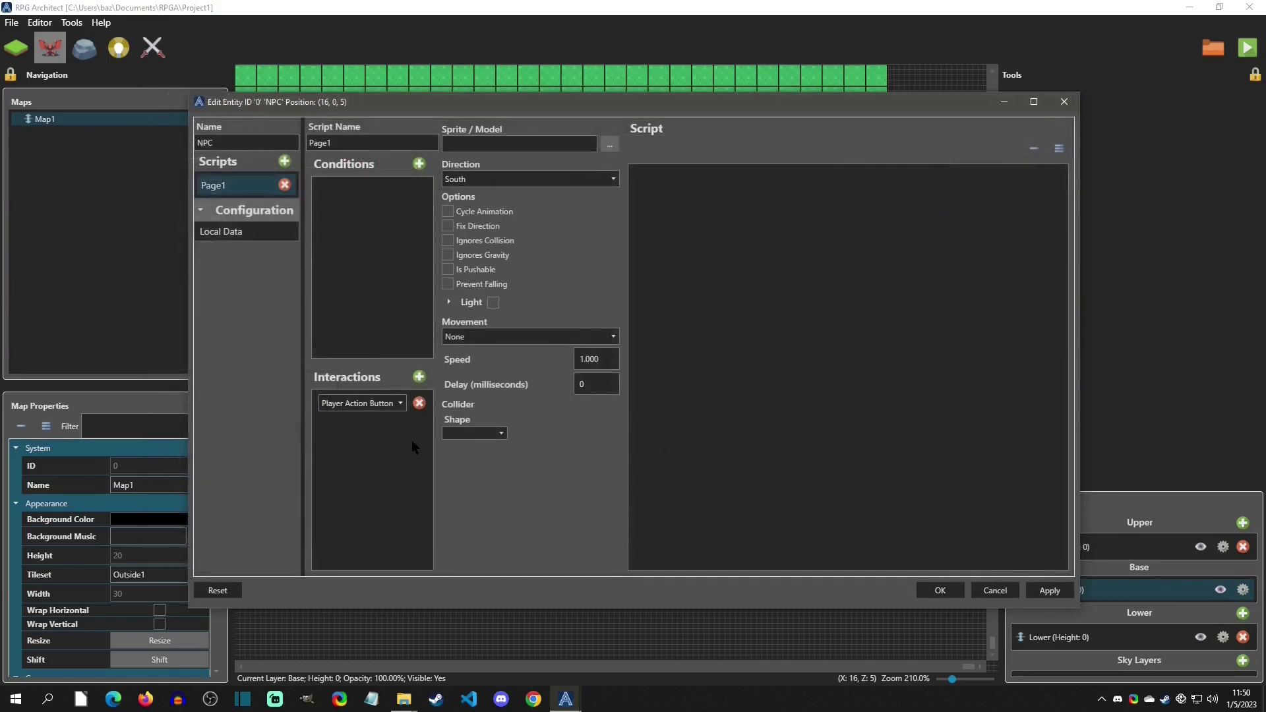
- Switch to File Explorer and copy Character_003.png from the elv folder into the Characters folder of Project1's Content
{"action": "mouse_move", "coordinate": [404, 703]}
{"action": "left_click", "coordinate": [378, 638]}
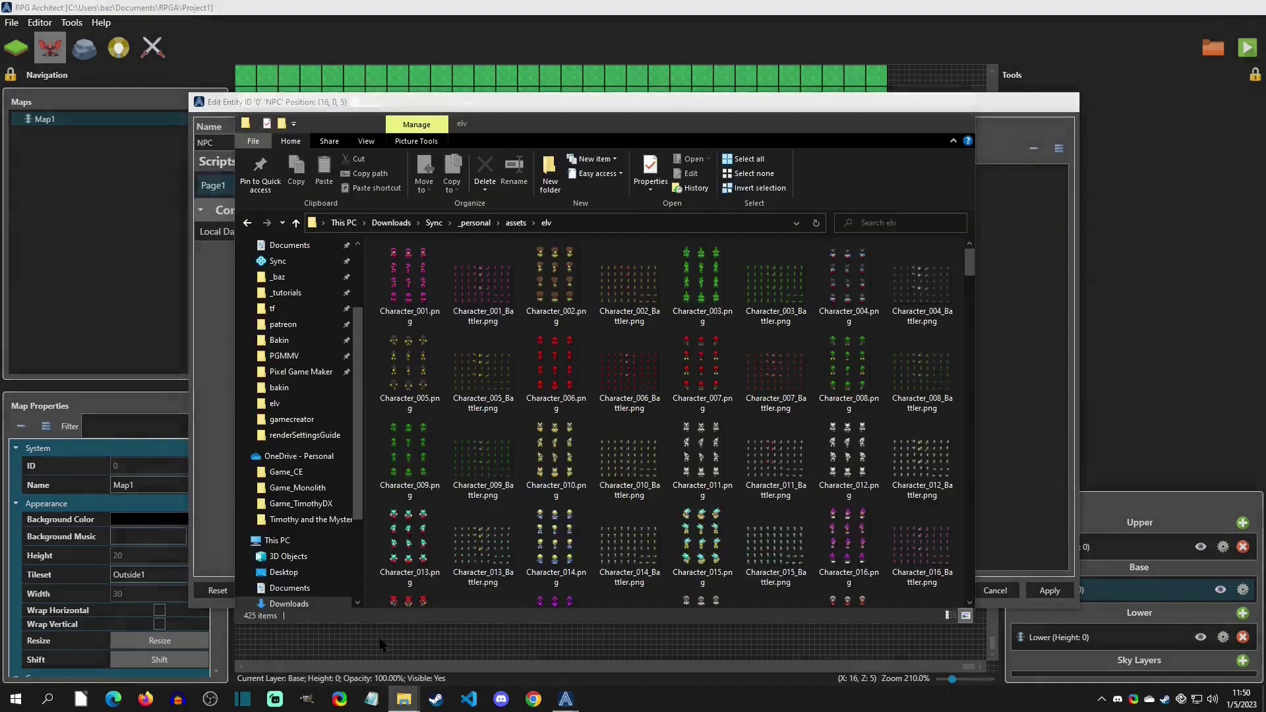
{"action": "right_click", "coordinate": [707, 284]}
{"action": "left_click", "coordinate": [757, 601]}
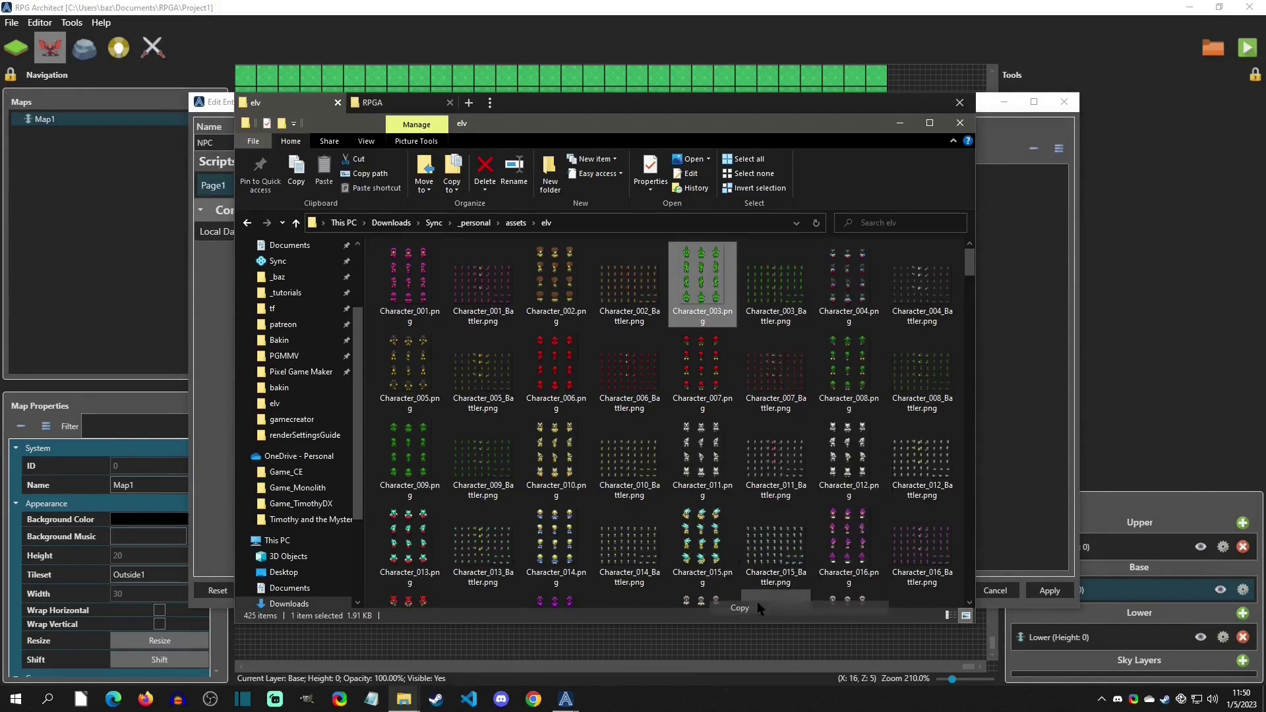
{"action": "left_click", "coordinate": [399, 102]}
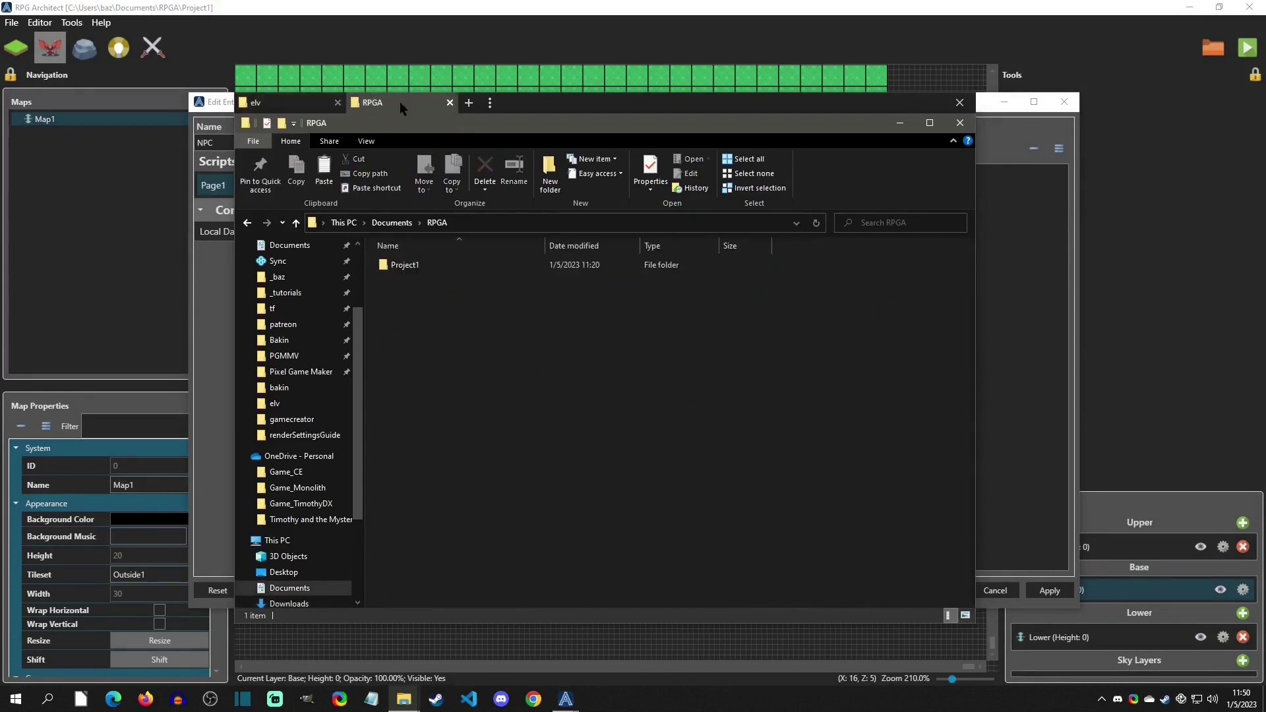
{"action": "double_click", "coordinate": [422, 264]}
{"action": "double_click", "coordinate": [419, 265]}
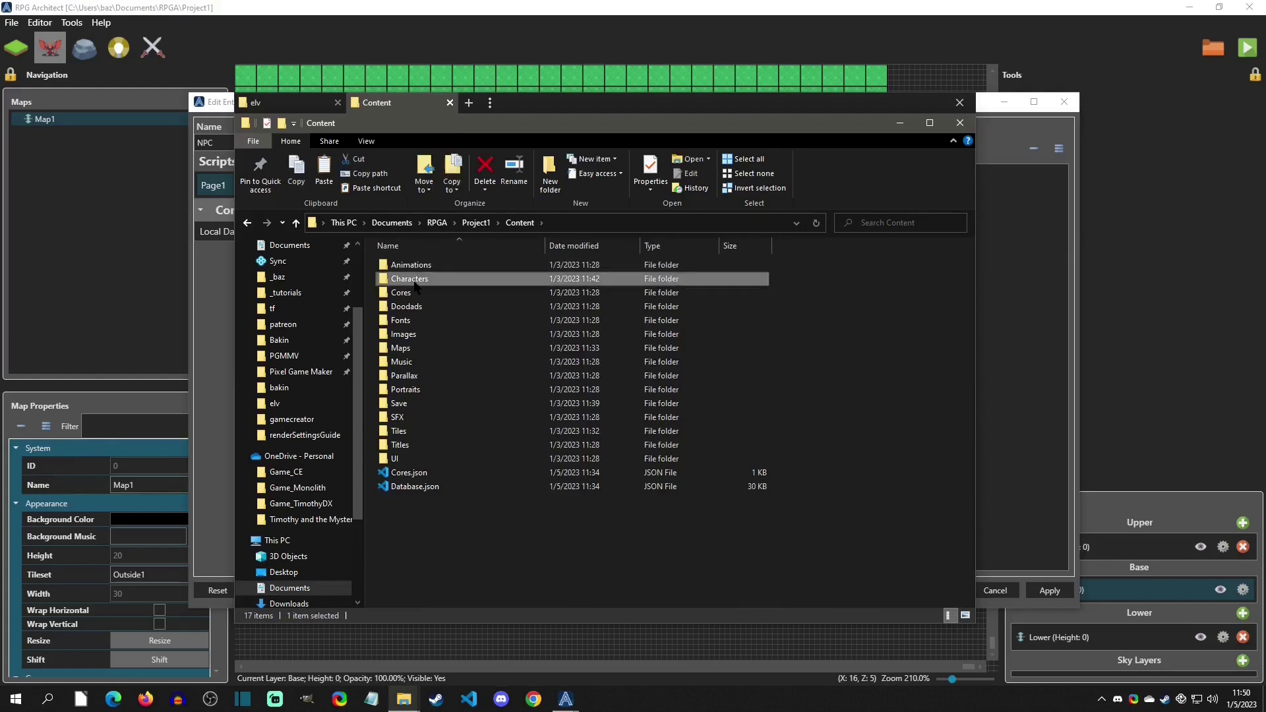
{"action": "double_click", "coordinate": [409, 278]}
{"action": "right_click", "coordinate": [434, 329]}
{"action": "left_click", "coordinate": [481, 421]}
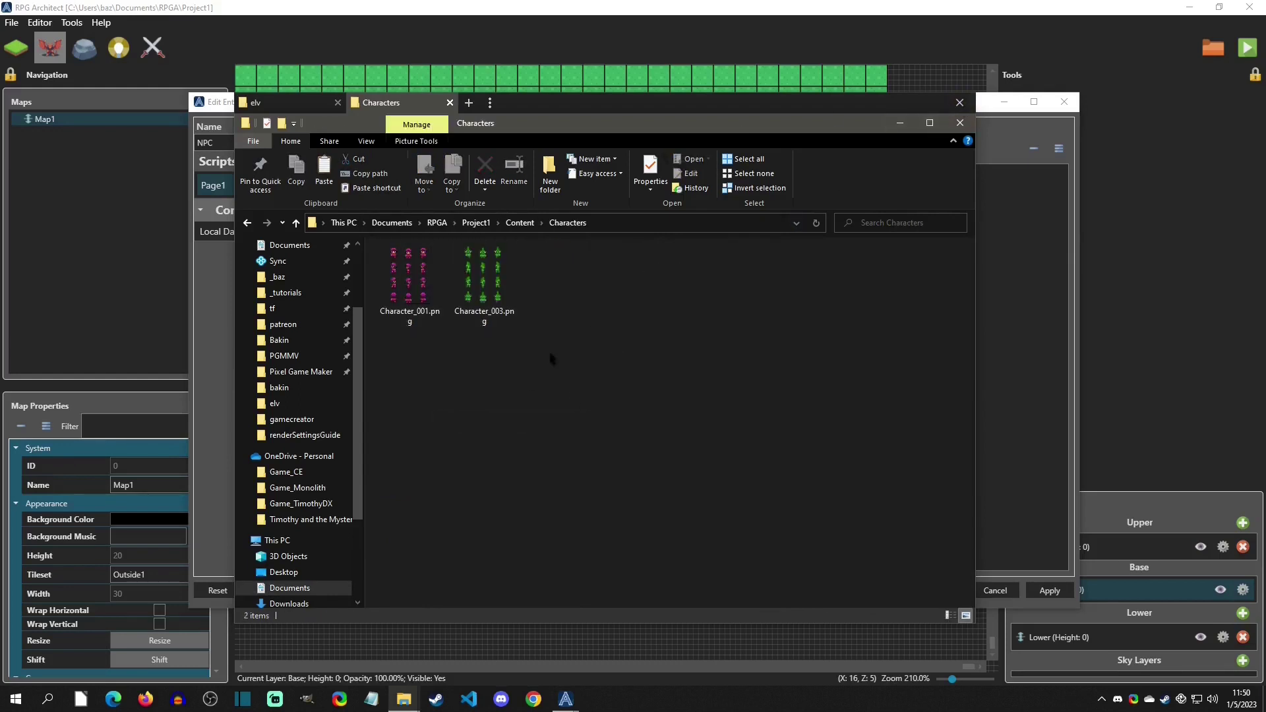
- Return to RPG Architect, assign Character_003.png as the sprite of the NPC's Page1, and confirm the entity
{"action": "left_click", "coordinate": [990, 124]}
{"action": "left_click", "coordinate": [592, 149]}
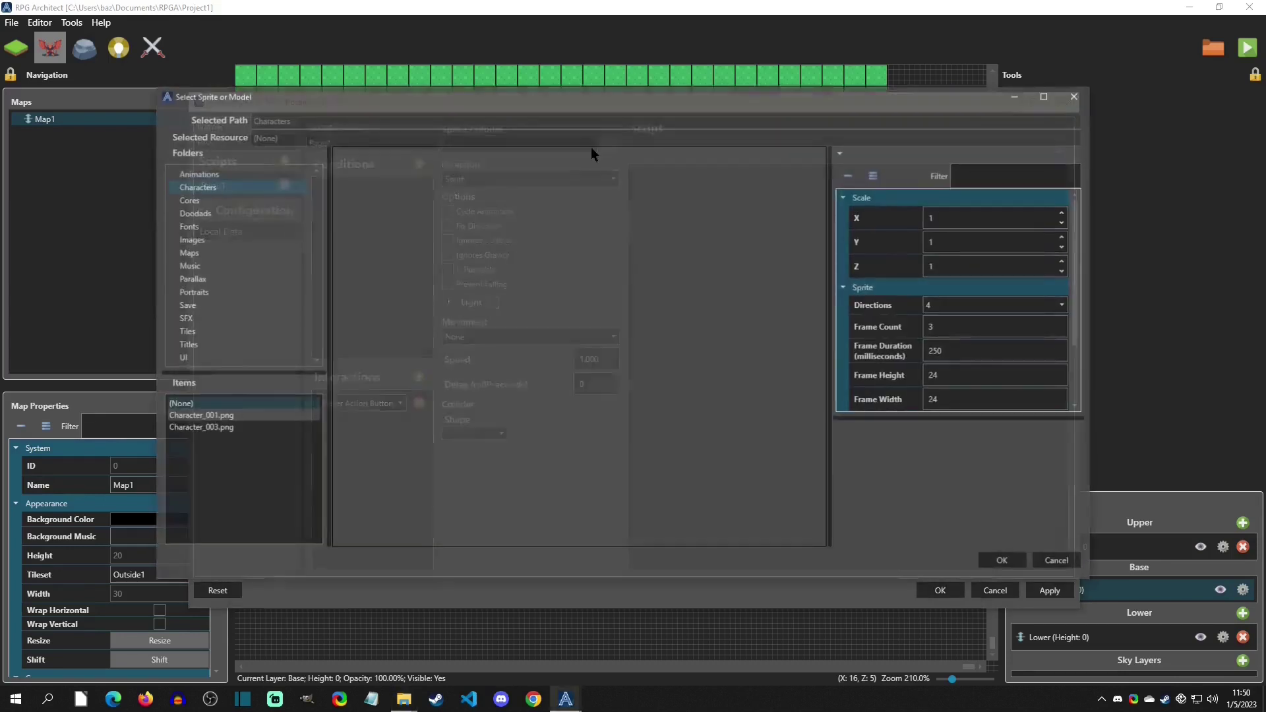
{"action": "left_click", "coordinate": [211, 427]}
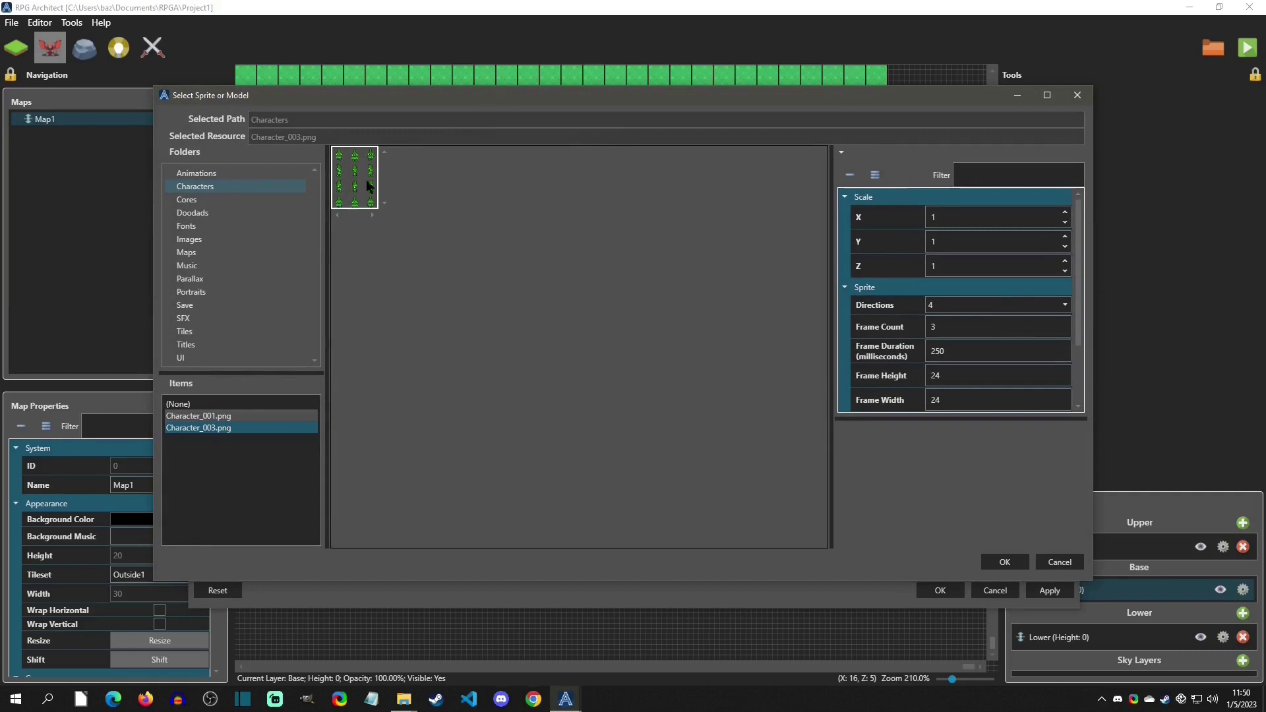
{"action": "left_click", "coordinate": [1004, 562]}
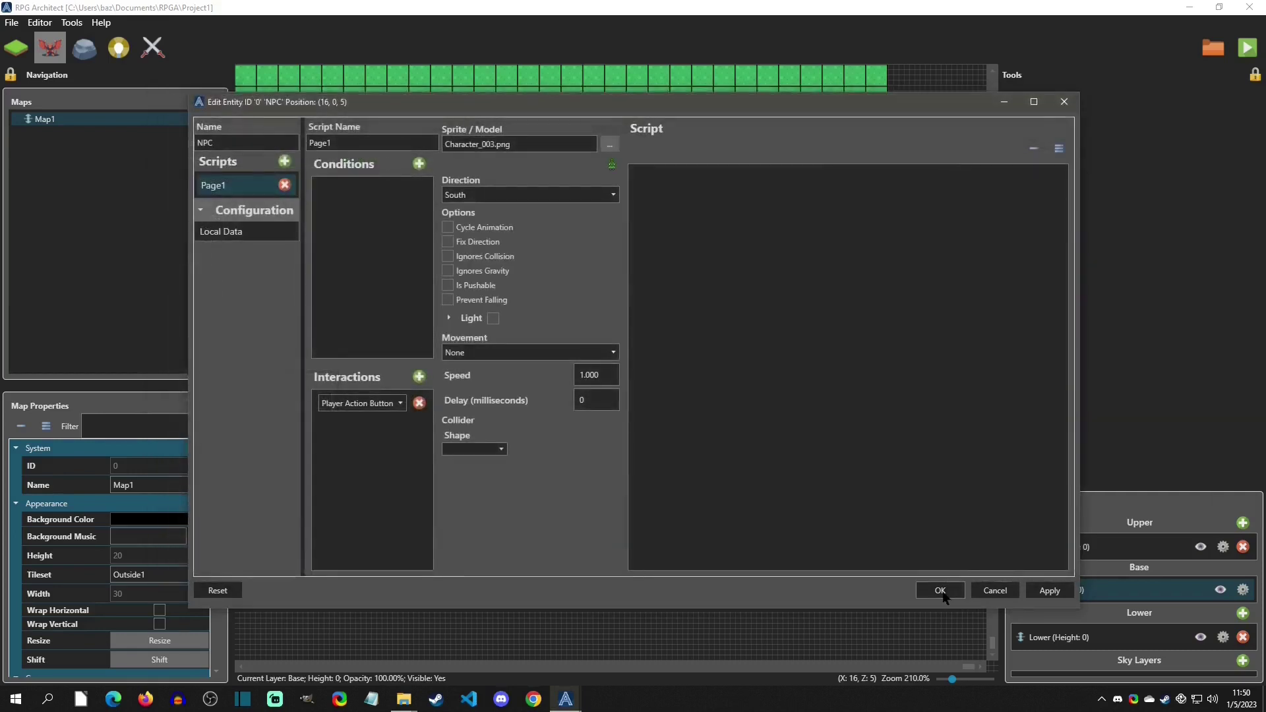
{"action": "left_click", "coordinate": [942, 591]}
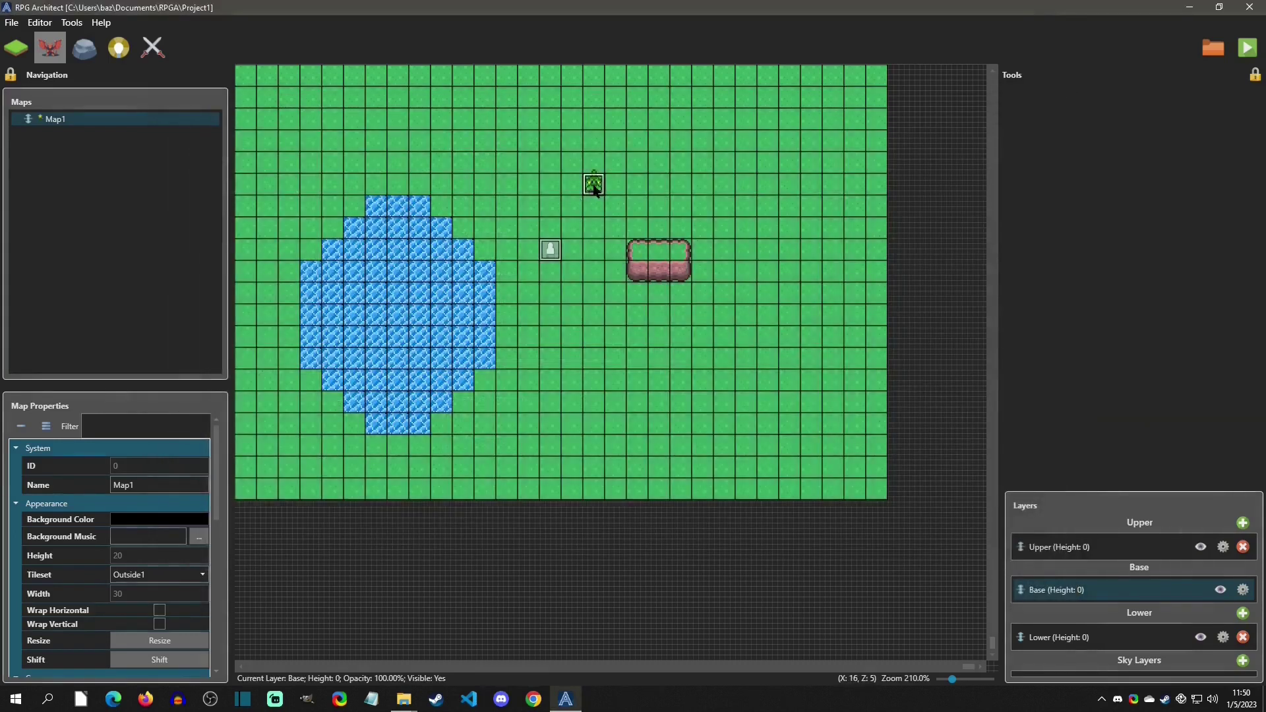
- Playtest the map, walk the hero up to and around the NPC to check its sprite and collision, and close the playtest
{"action": "left_click", "coordinate": [1252, 52]}
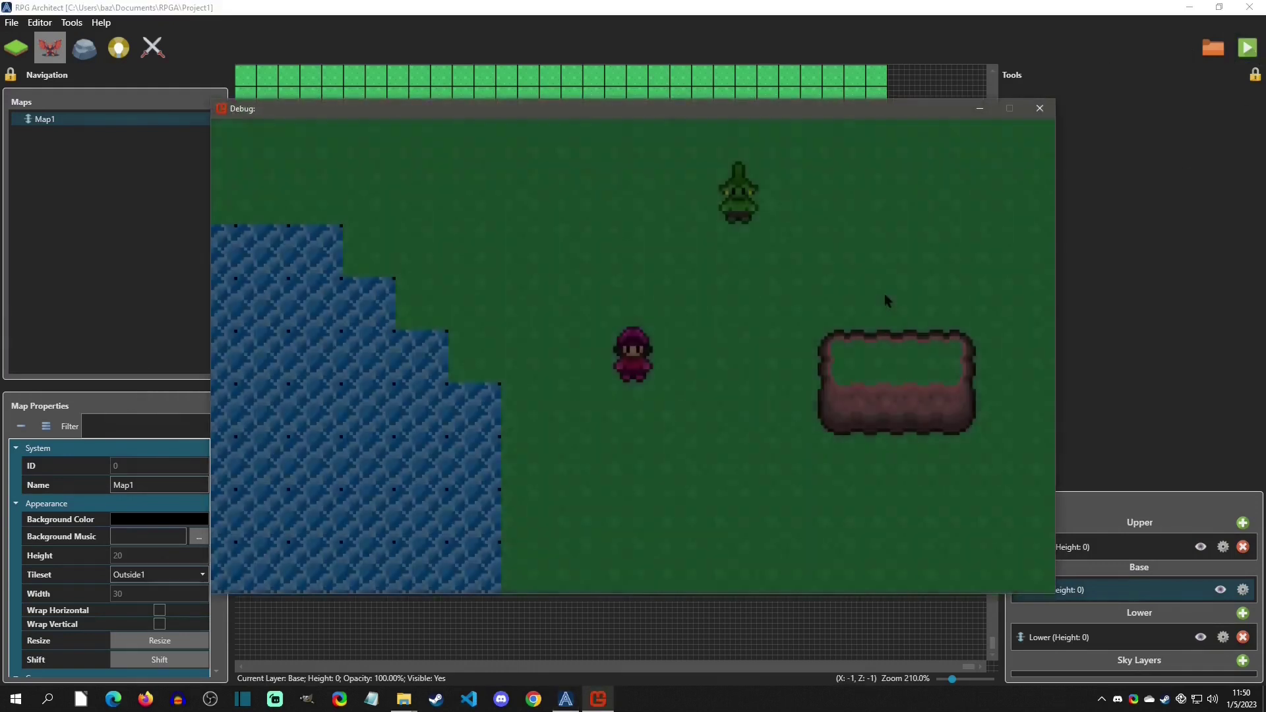
{"action": "key", "text": "Up"}
{"action": "key", "text": "Right"}
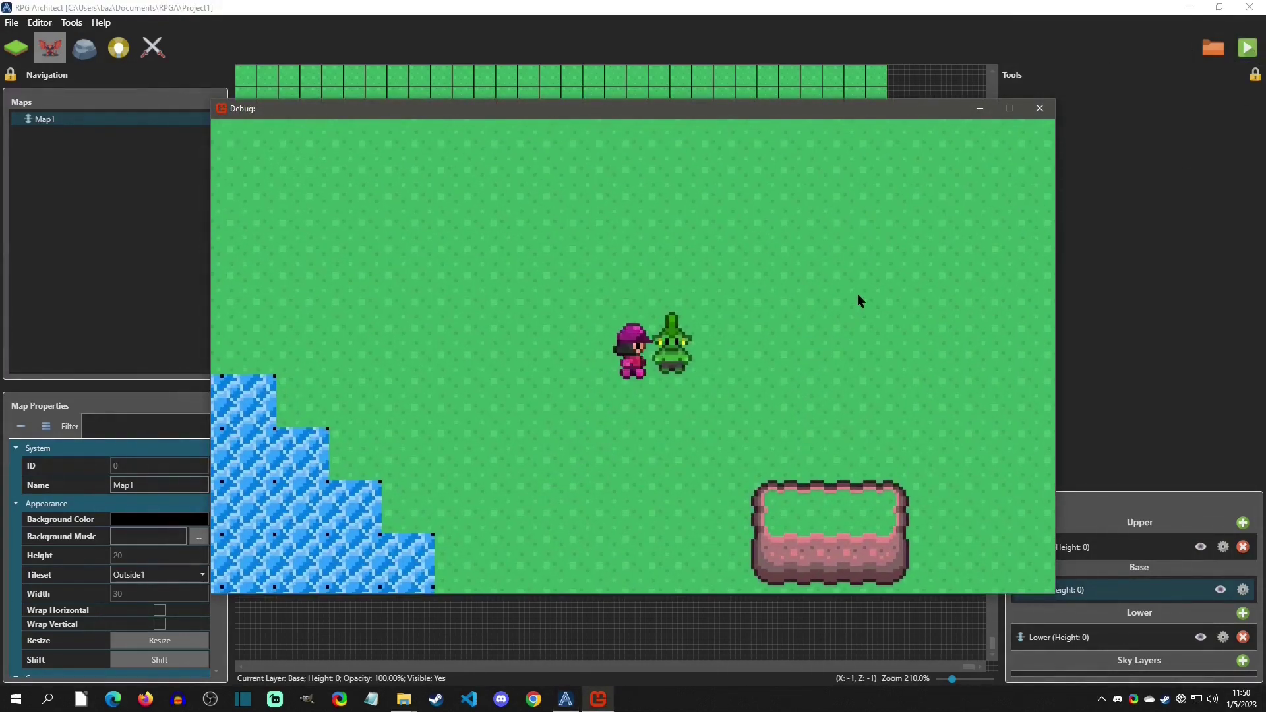
{"action": "key", "text": "Down"}
{"action": "key", "text": "Right"}
{"action": "key", "text": "Up"}
{"action": "key", "text": "Right"}
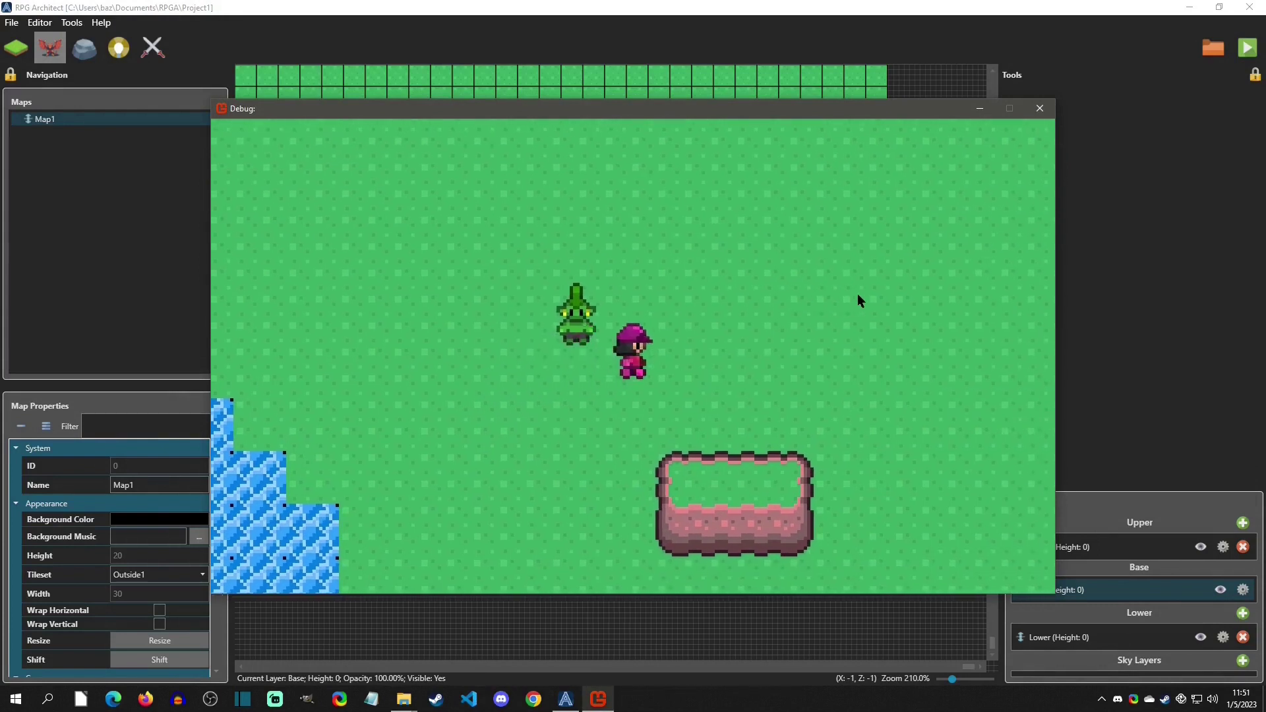
{"action": "left_click", "coordinate": [1039, 108]}
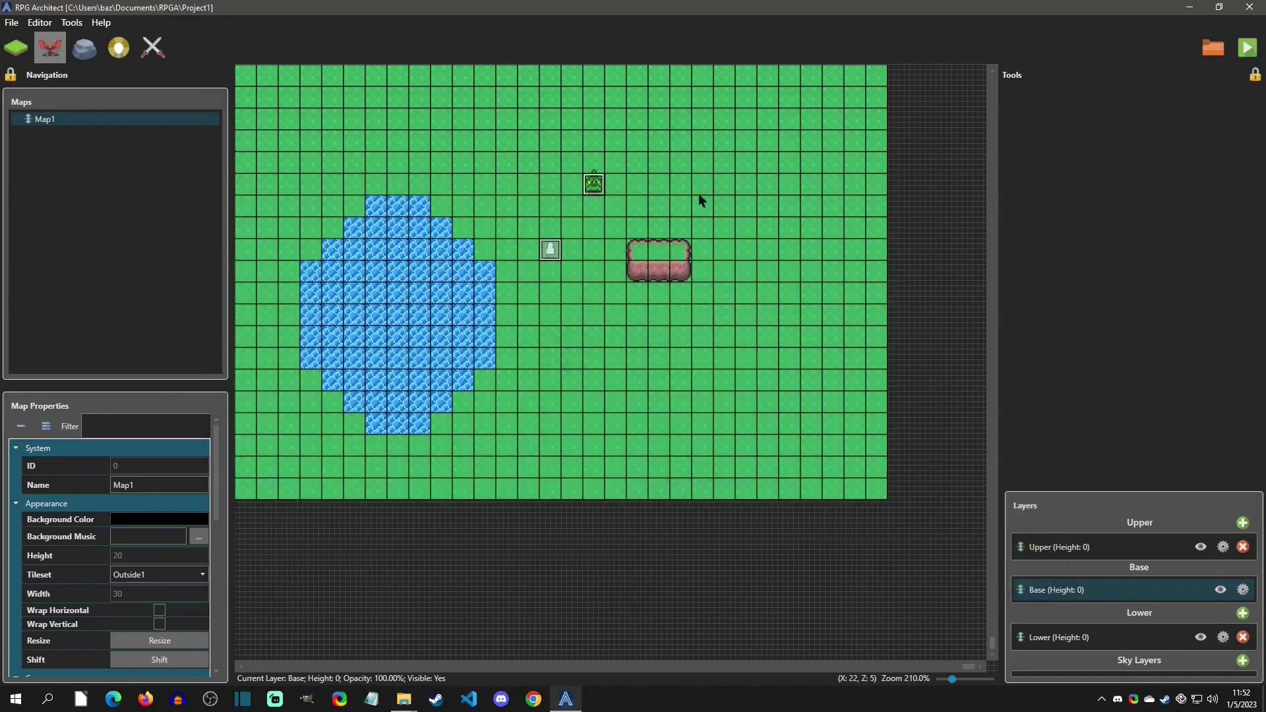
- Set the NPC's Page1 movement to Random, give it a delay in milliseconds, and confirm the entity
{"action": "double_click", "coordinate": [592, 185]}
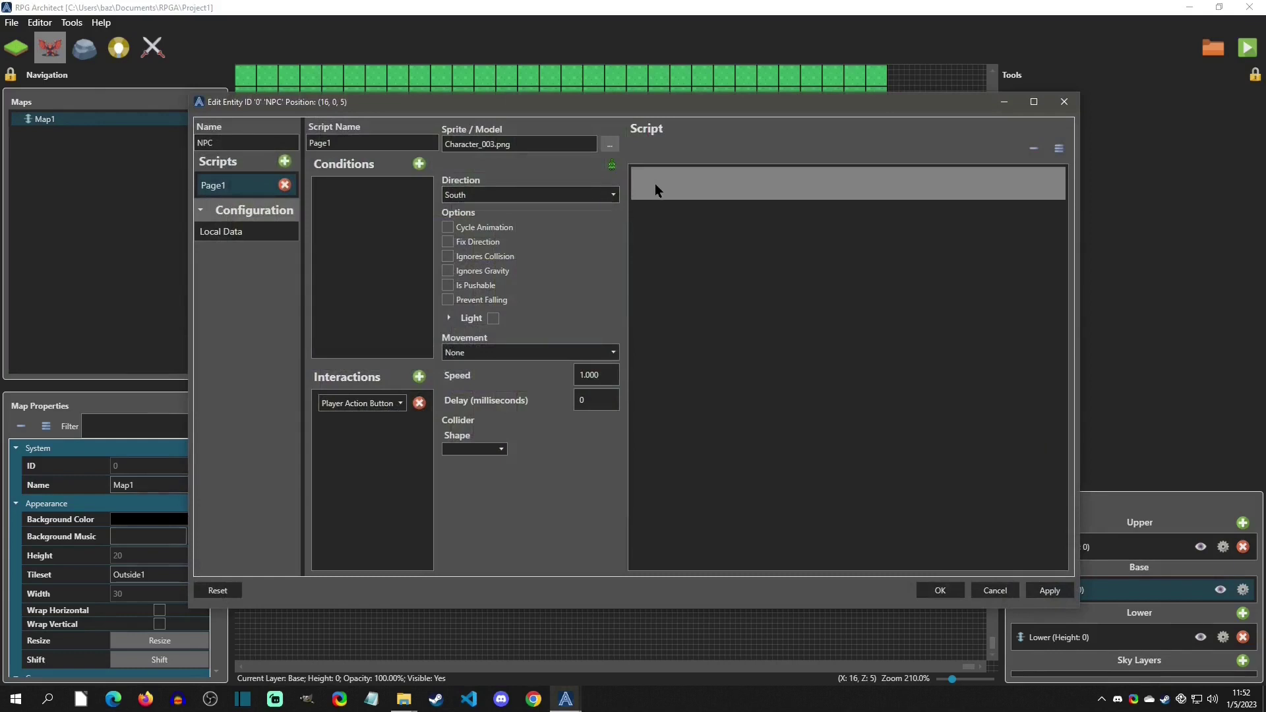
{"action": "left_click", "coordinate": [491, 352]}
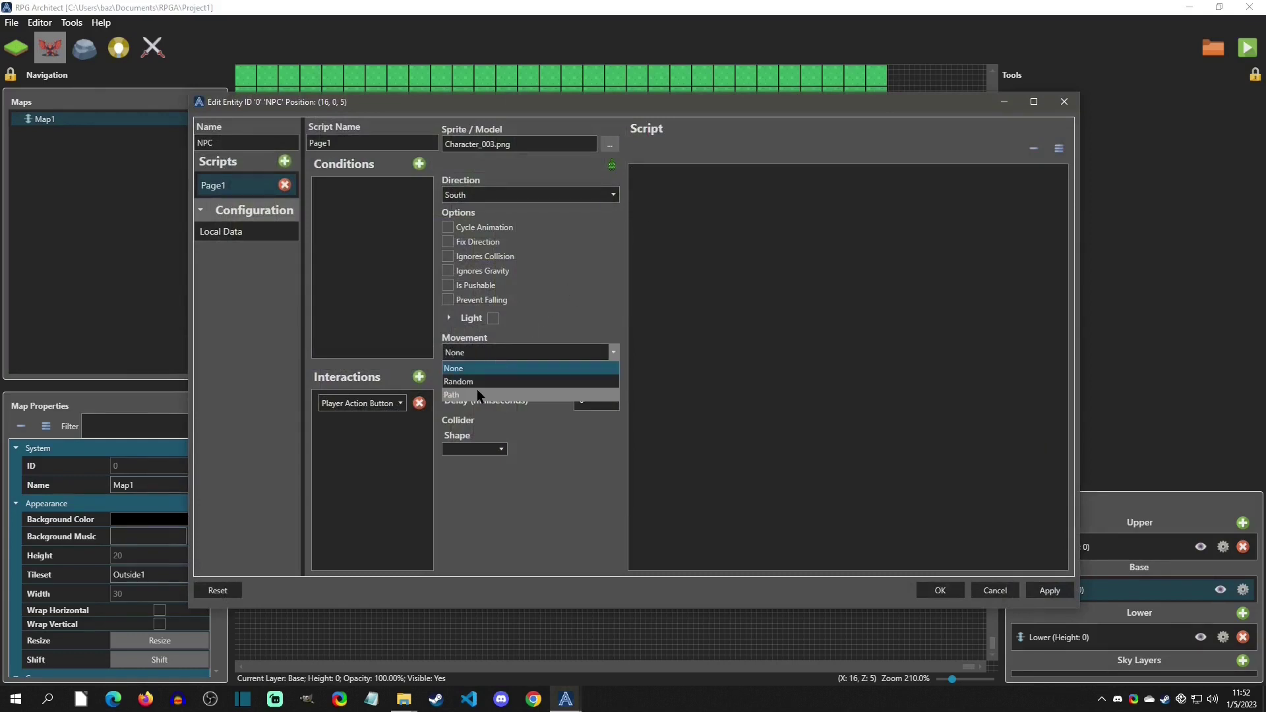
{"action": "left_click", "coordinate": [473, 364]}
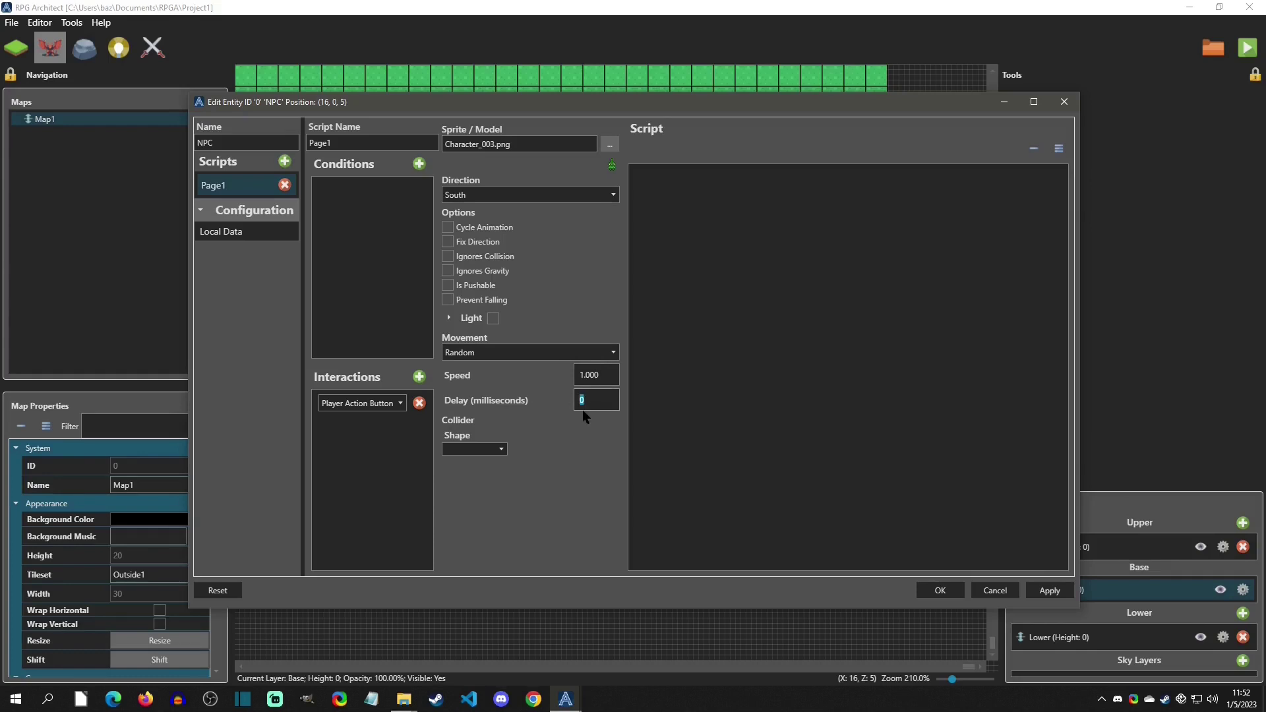
{"action": "type", "text": "000"}
{"action": "left_click", "coordinate": [938, 589]}
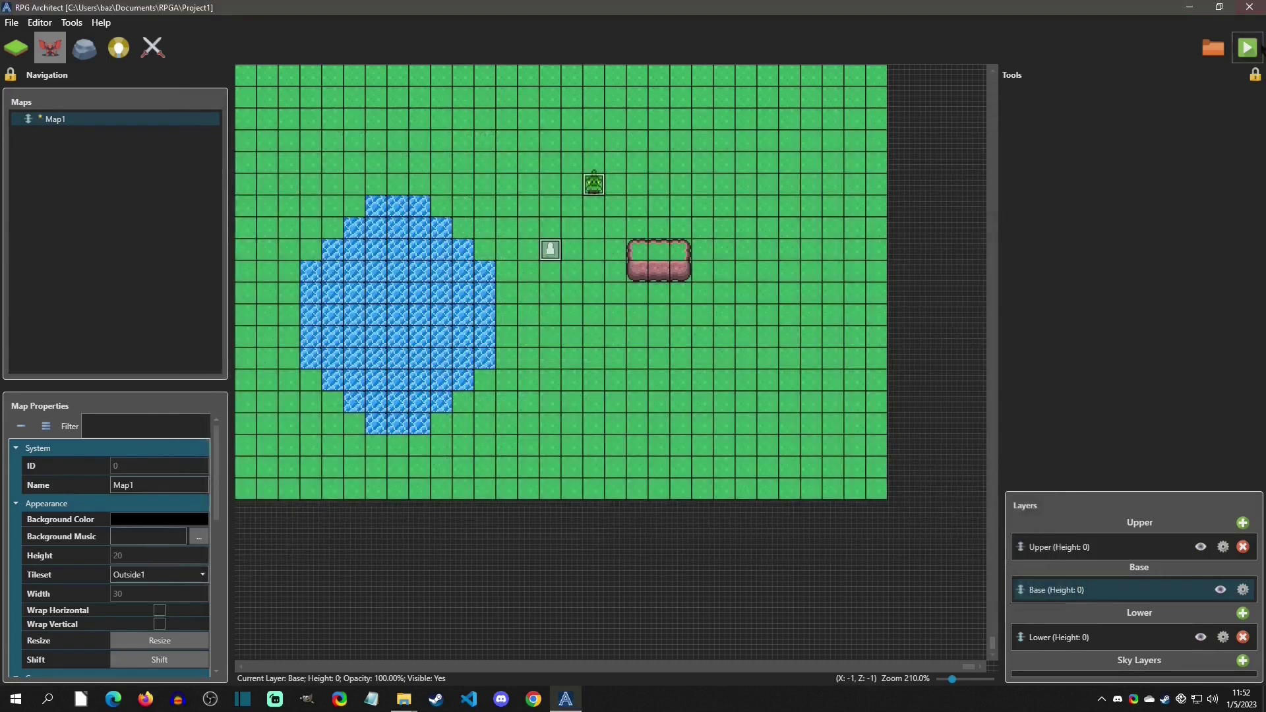
- Playtest the map and walk the hero near the NPC to observe its random movement
{"action": "key", "text": "F5"}
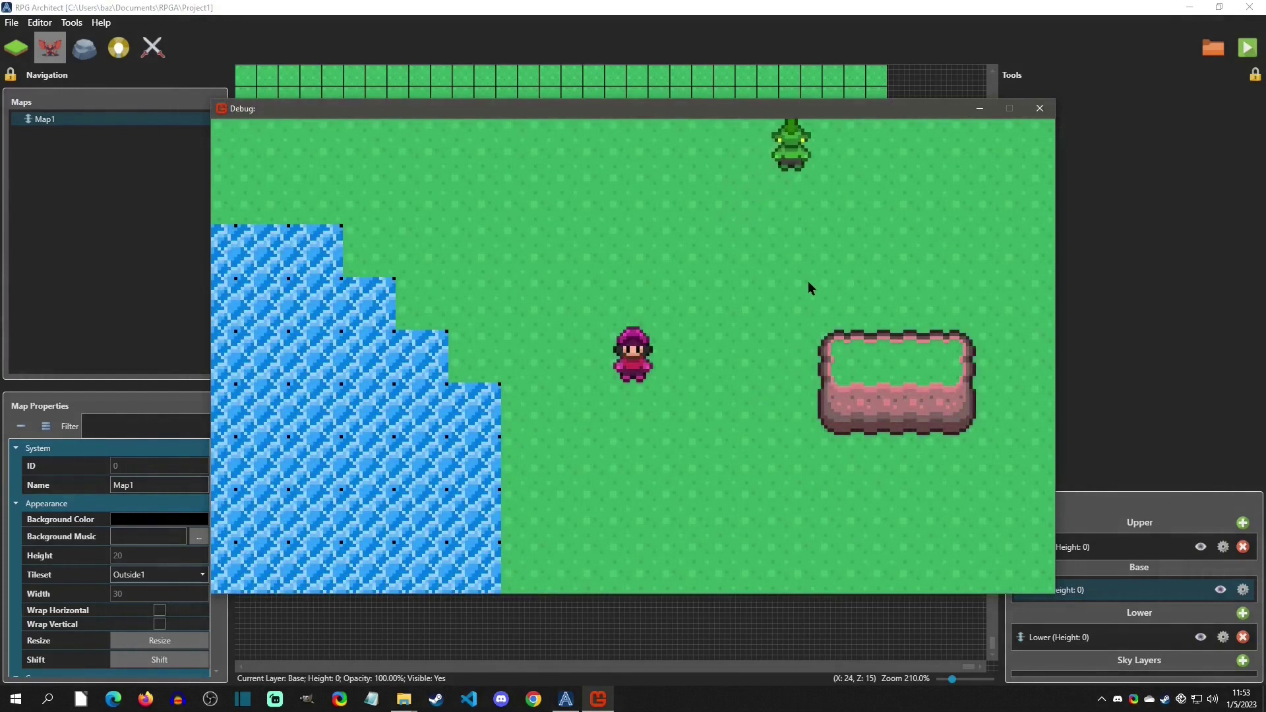
{"action": "key", "text": "Up"}
{"action": "key", "text": "Right"}
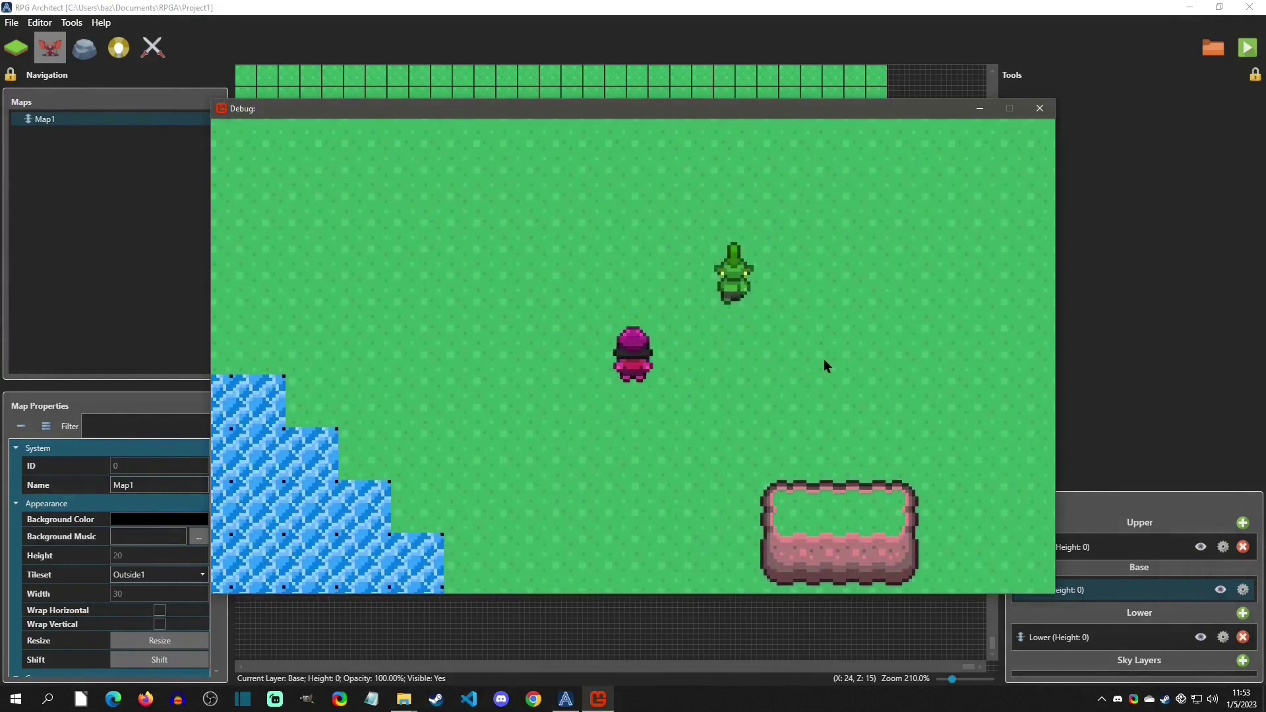
{"action": "key", "text": "Up"}
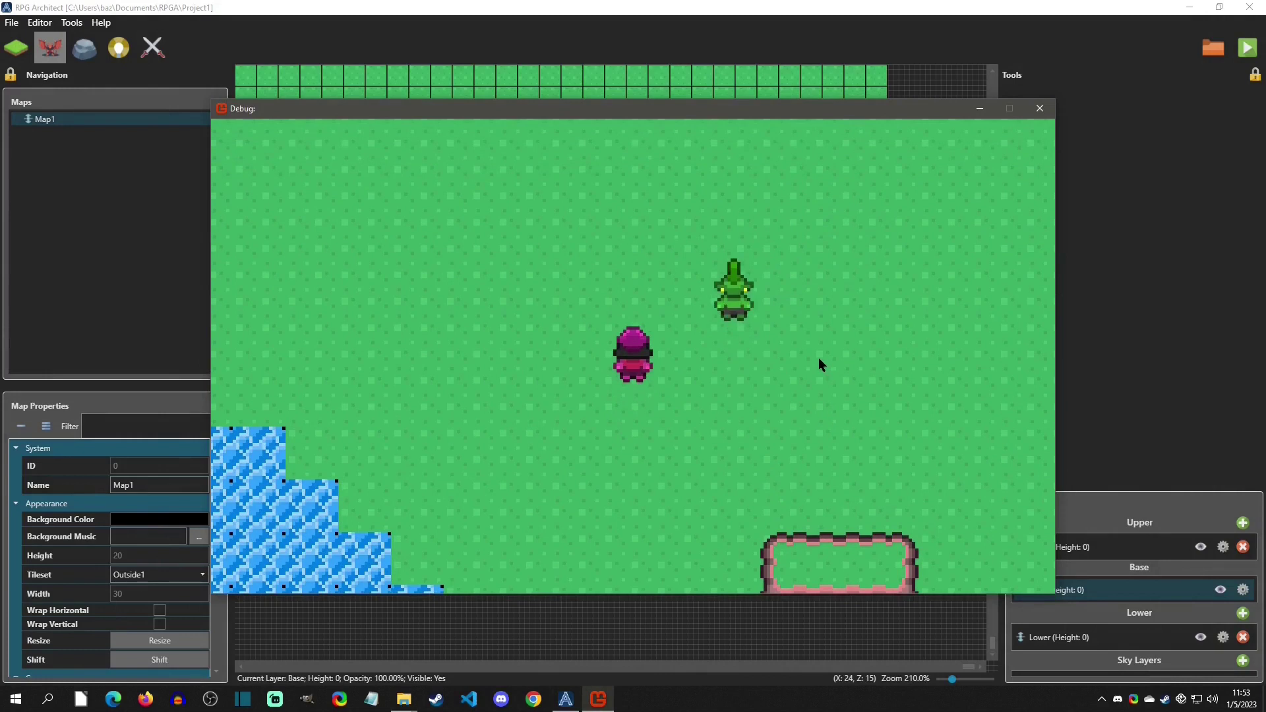
{"action": "key", "text": "Up"}
{"action": "key", "text": "Right"}
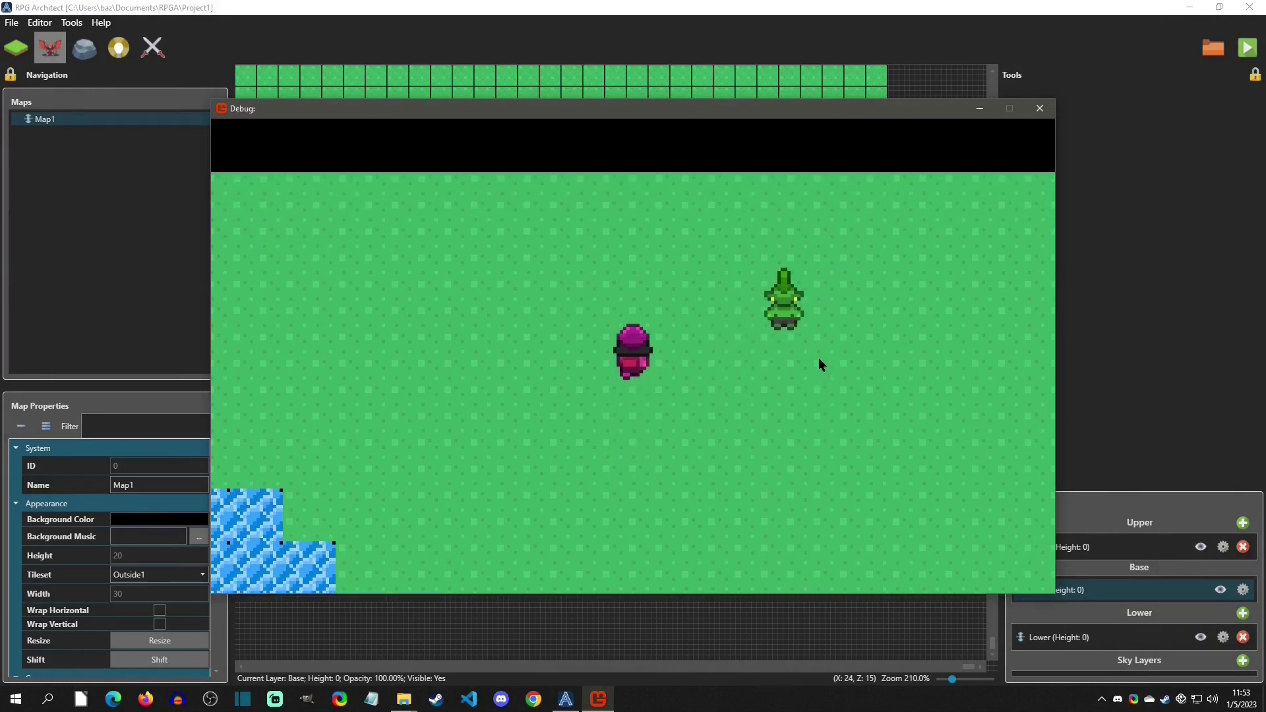
{"action": "key", "text": "Down"}
{"action": "key", "text": "Up"}
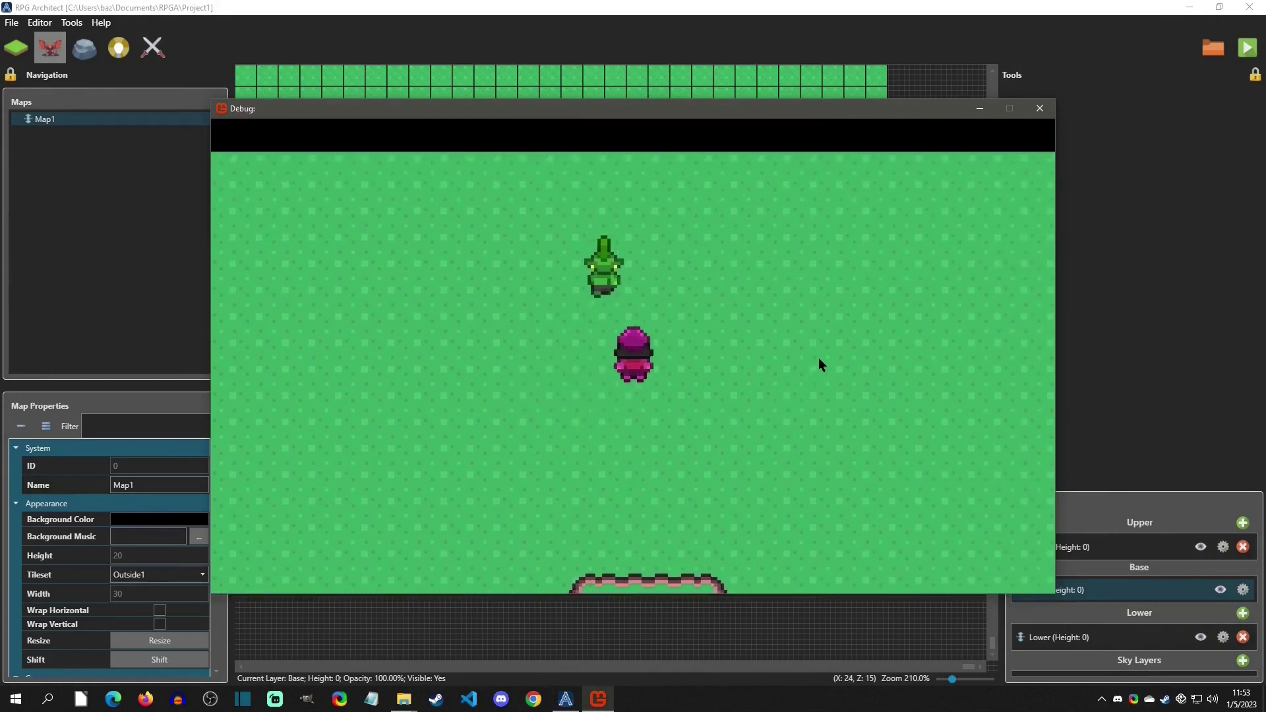
{"action": "key", "text": "Up"}
{"action": "key", "text": "Right"}
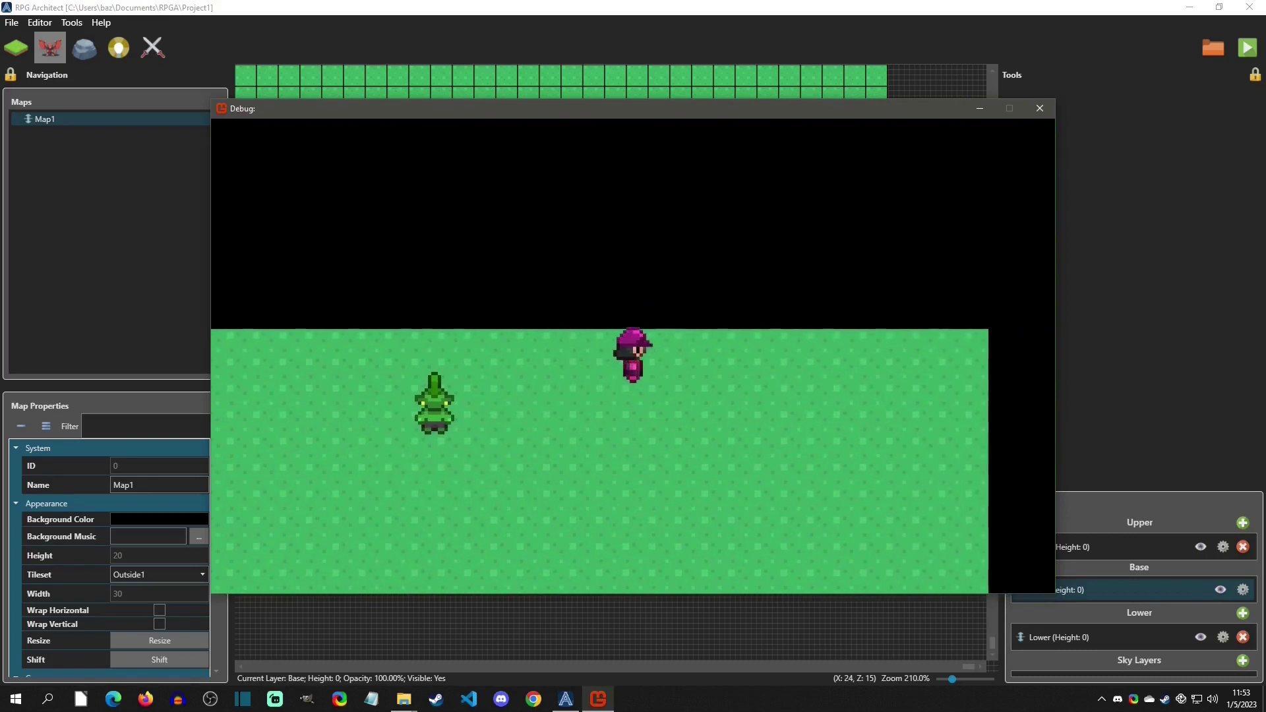
{"action": "key", "text": "Down"}
{"action": "key", "text": "Left"}
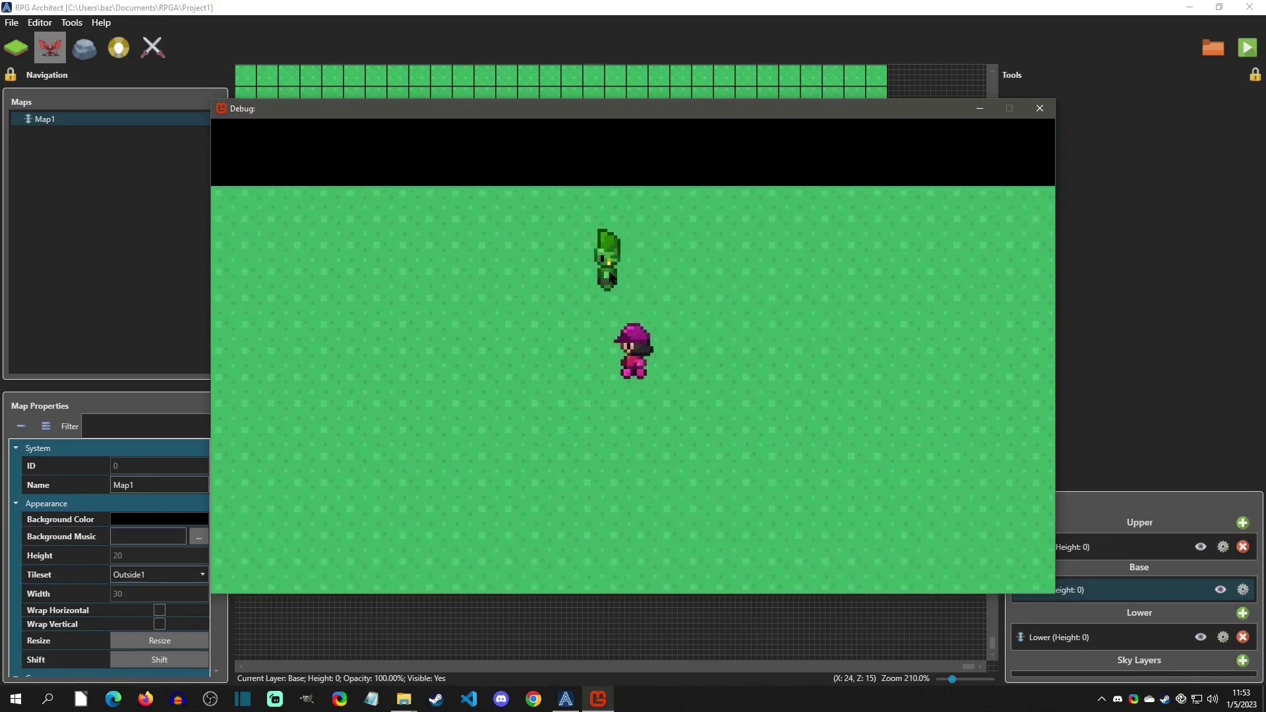
{"action": "key", "text": "Left"}
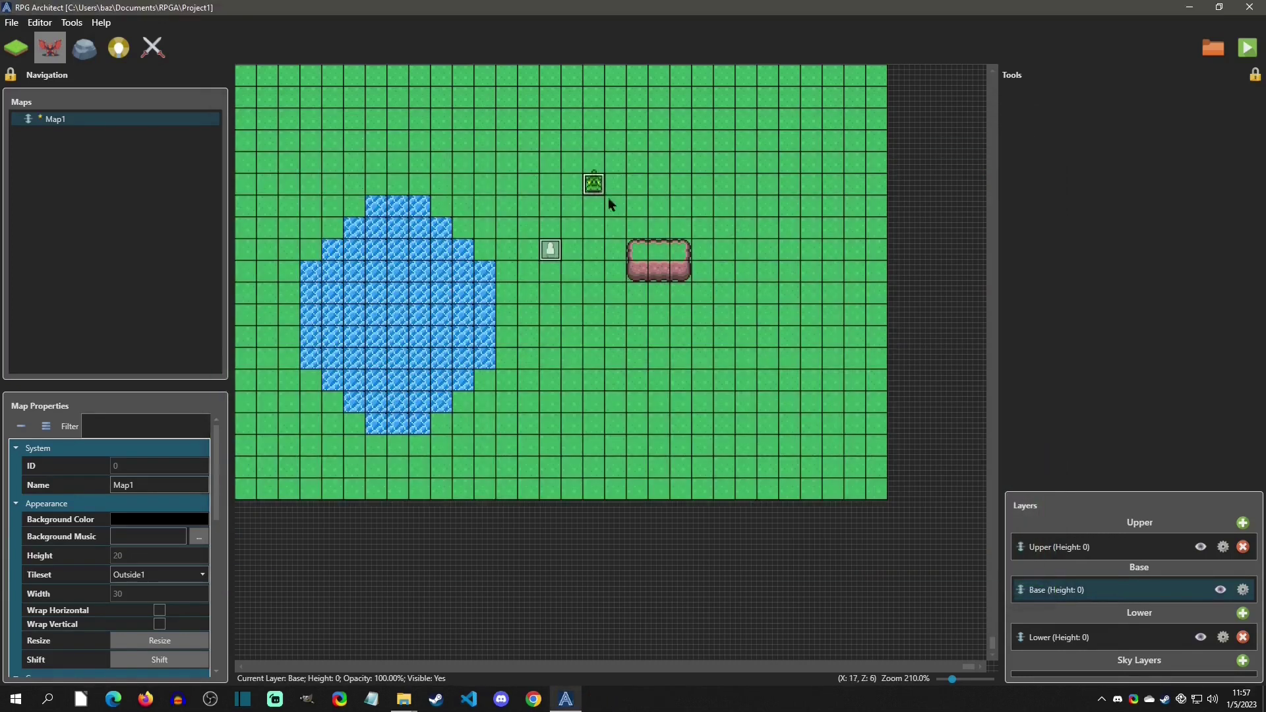
- Open the NPC entity on Map1 and set its Page1 movement to None
{"action": "double_click", "coordinate": [594, 187]}
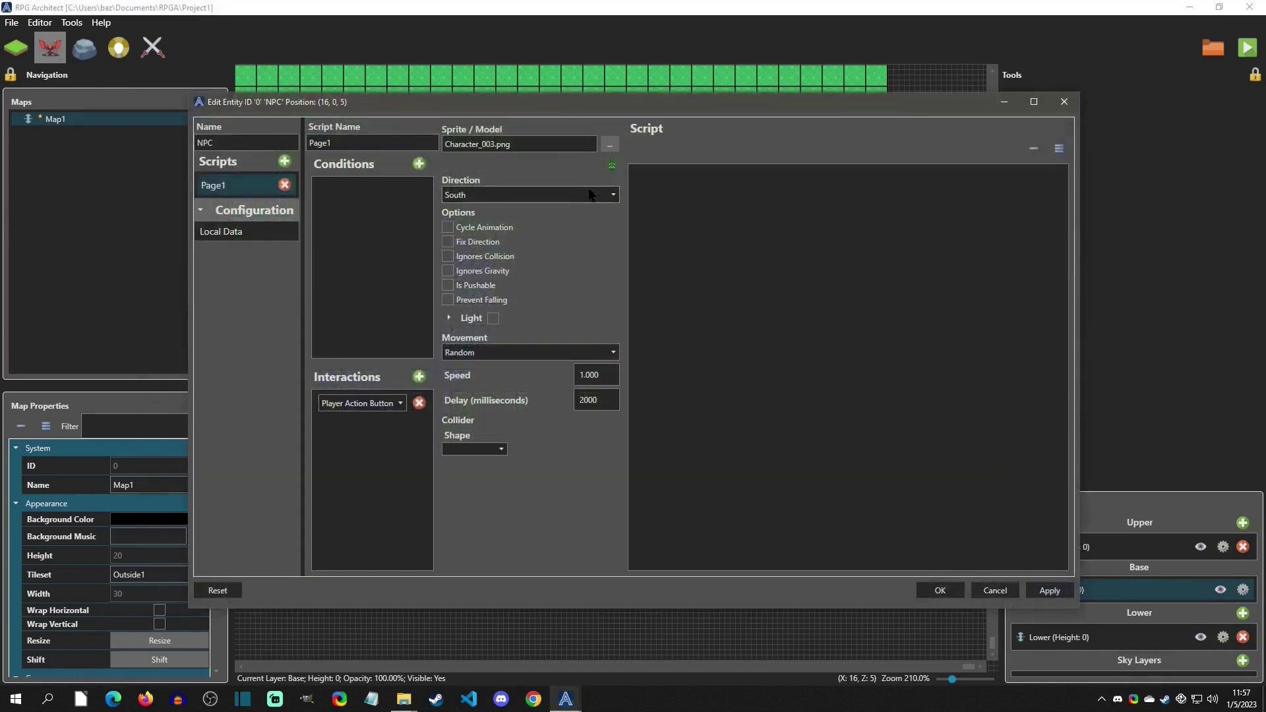
{"action": "left_click", "coordinate": [492, 351]}
{"action": "left_click", "coordinate": [490, 367]}
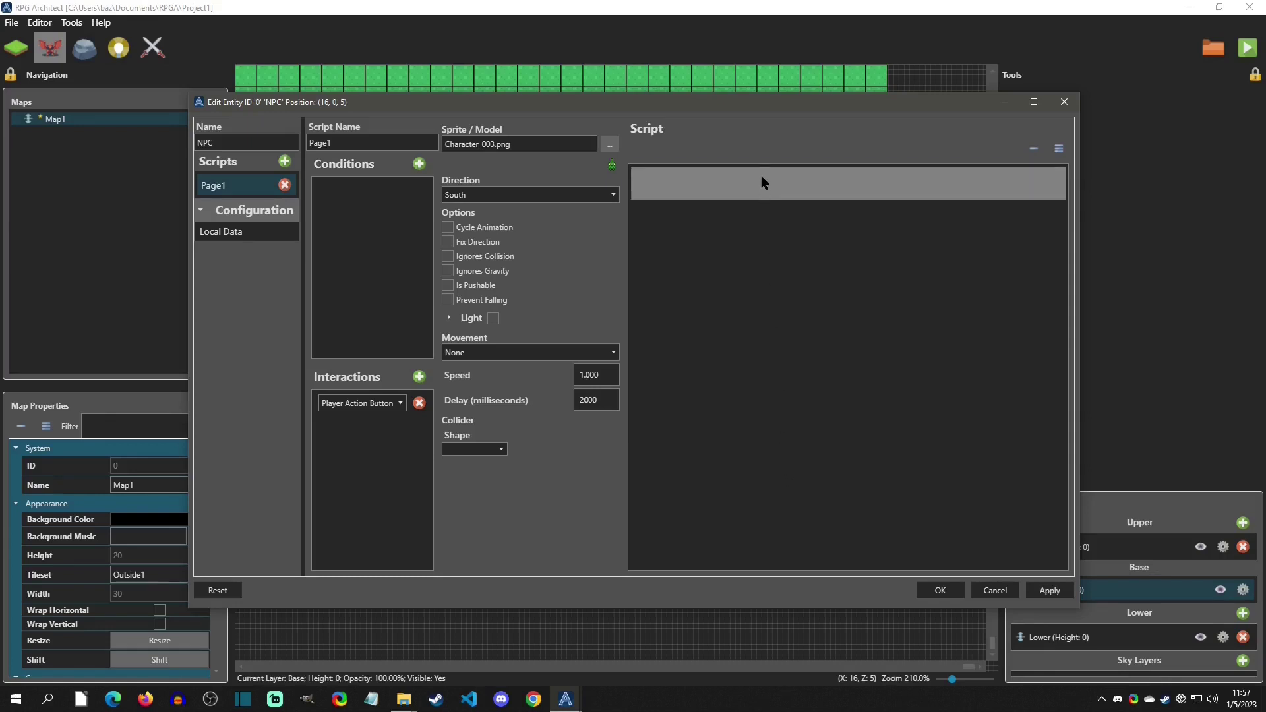
- Look through the script command categories and the interaction trigger options available for the NPC's Page1
{"action": "right_click", "coordinate": [761, 176]}
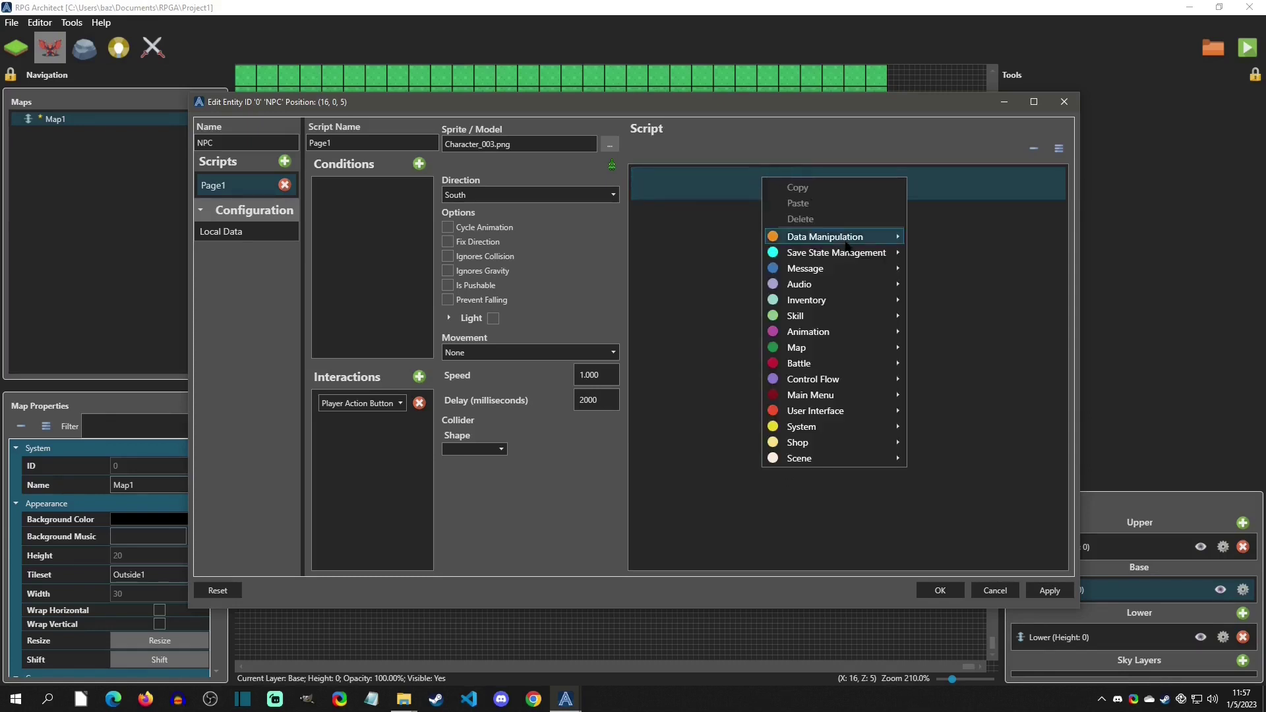
{"action": "mouse_move", "coordinate": [847, 258]}
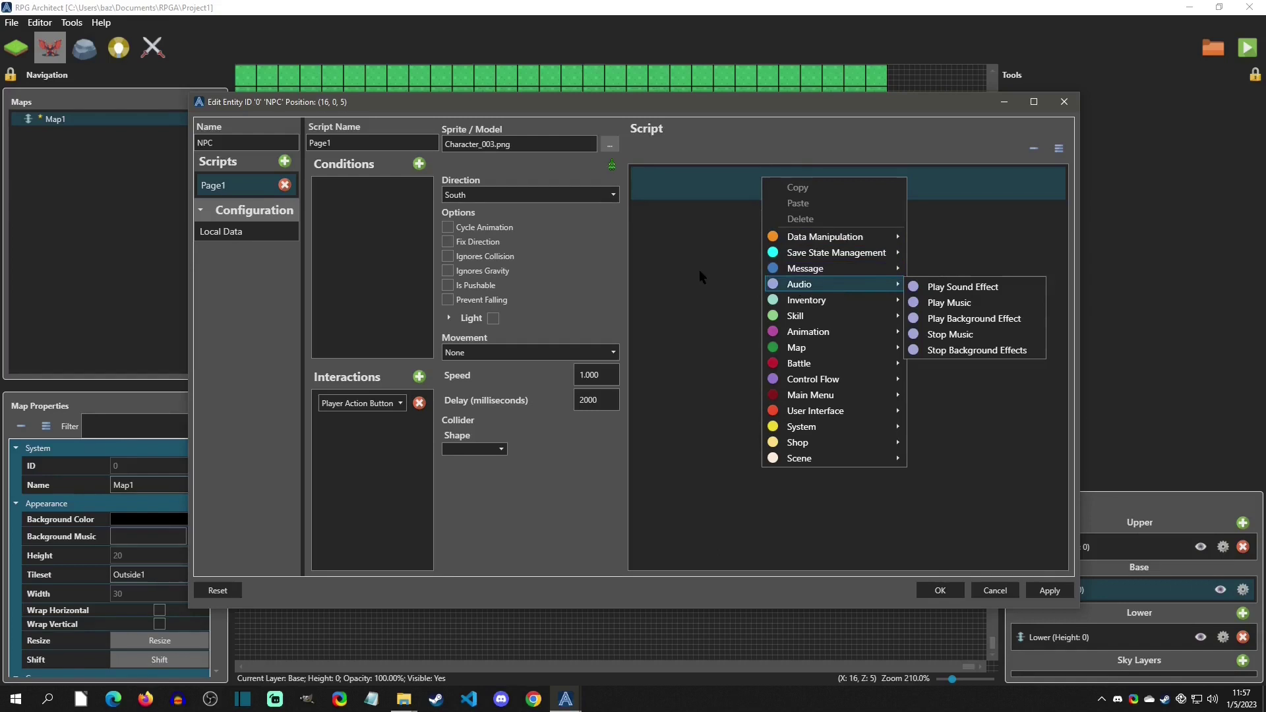
{"action": "left_click", "coordinate": [719, 267]}
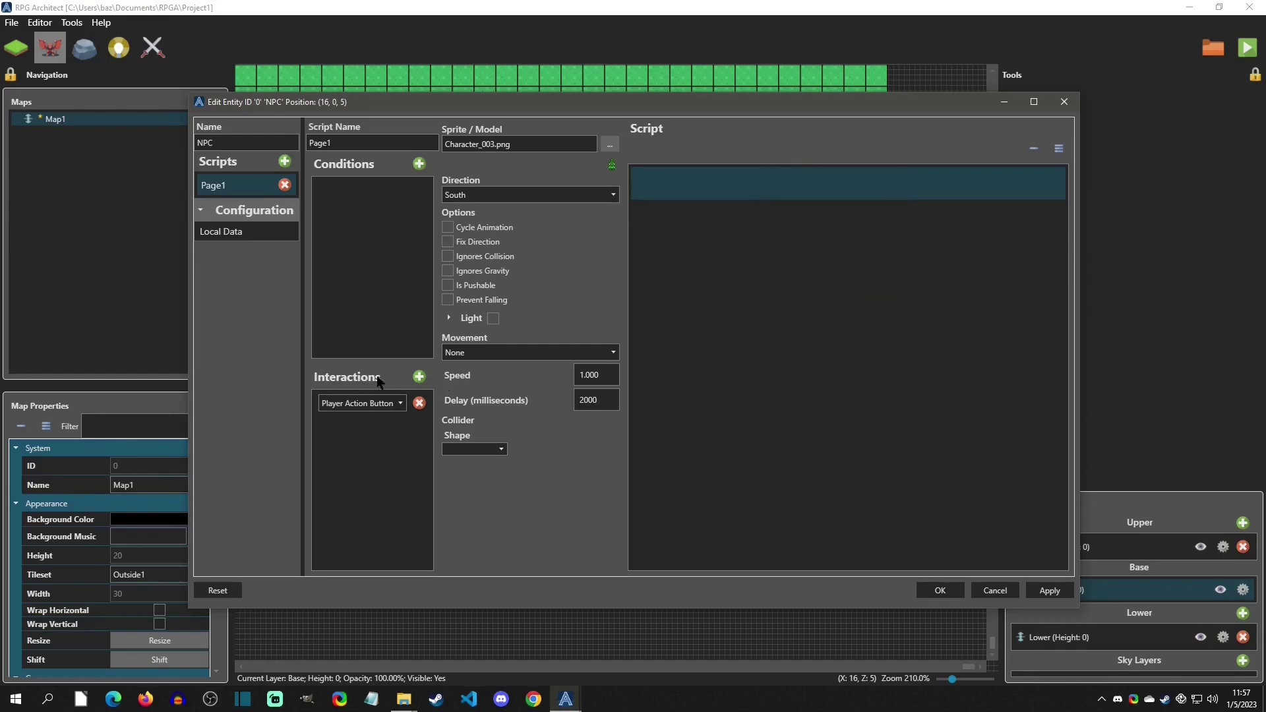
{"action": "left_click", "coordinate": [398, 404]}
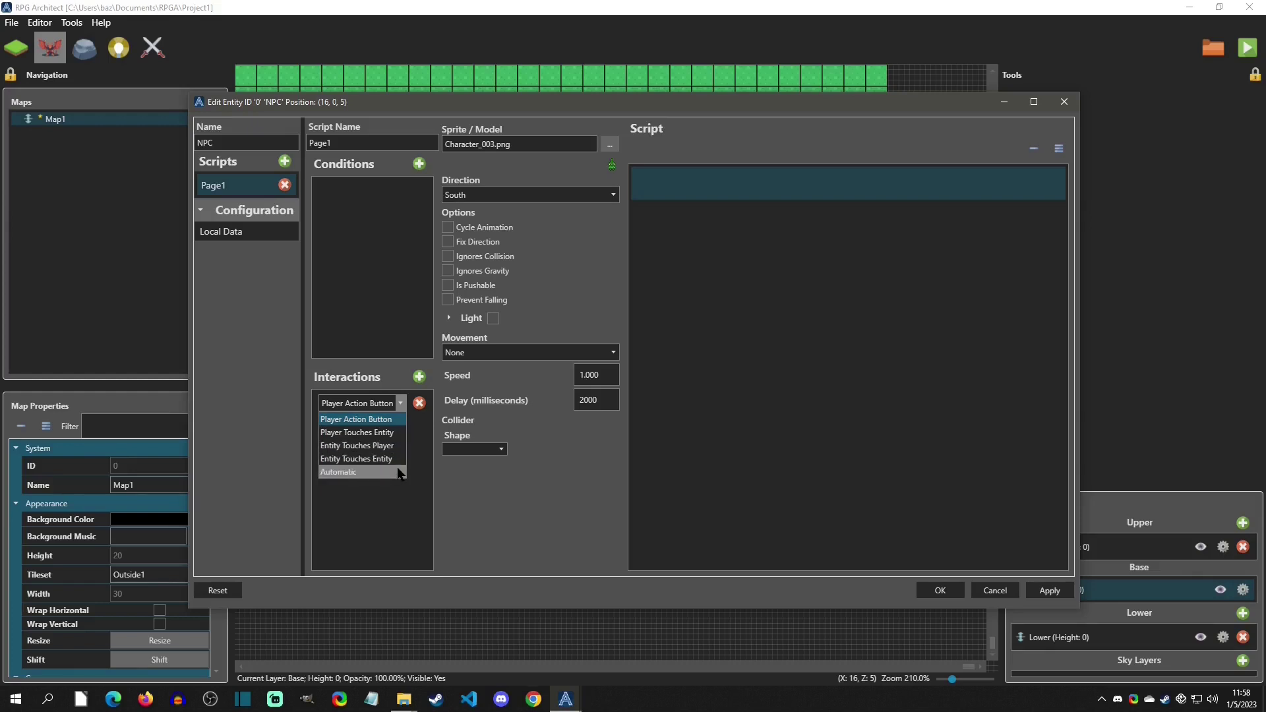
{"action": "left_click", "coordinate": [395, 418]}
{"action": "left_click", "coordinate": [420, 377]}
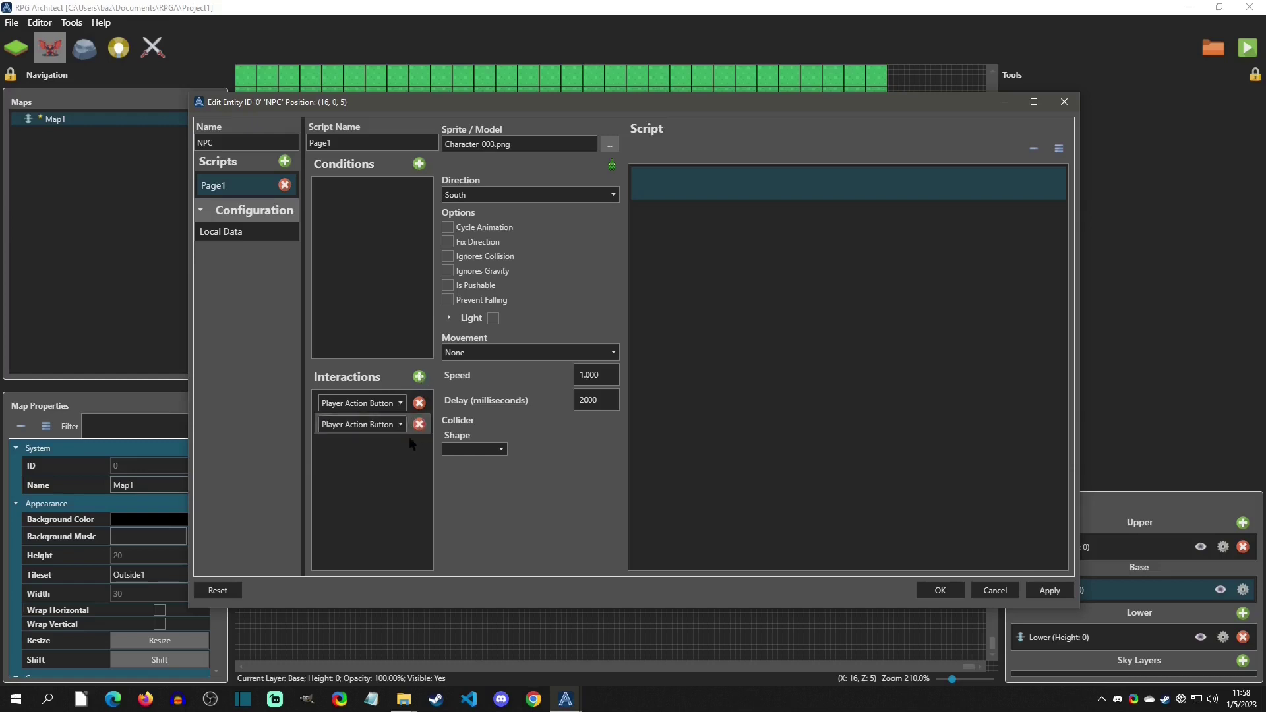
{"action": "left_click", "coordinate": [400, 424]}
{"action": "left_click", "coordinate": [427, 398]}
{"action": "left_click", "coordinate": [419, 424]}
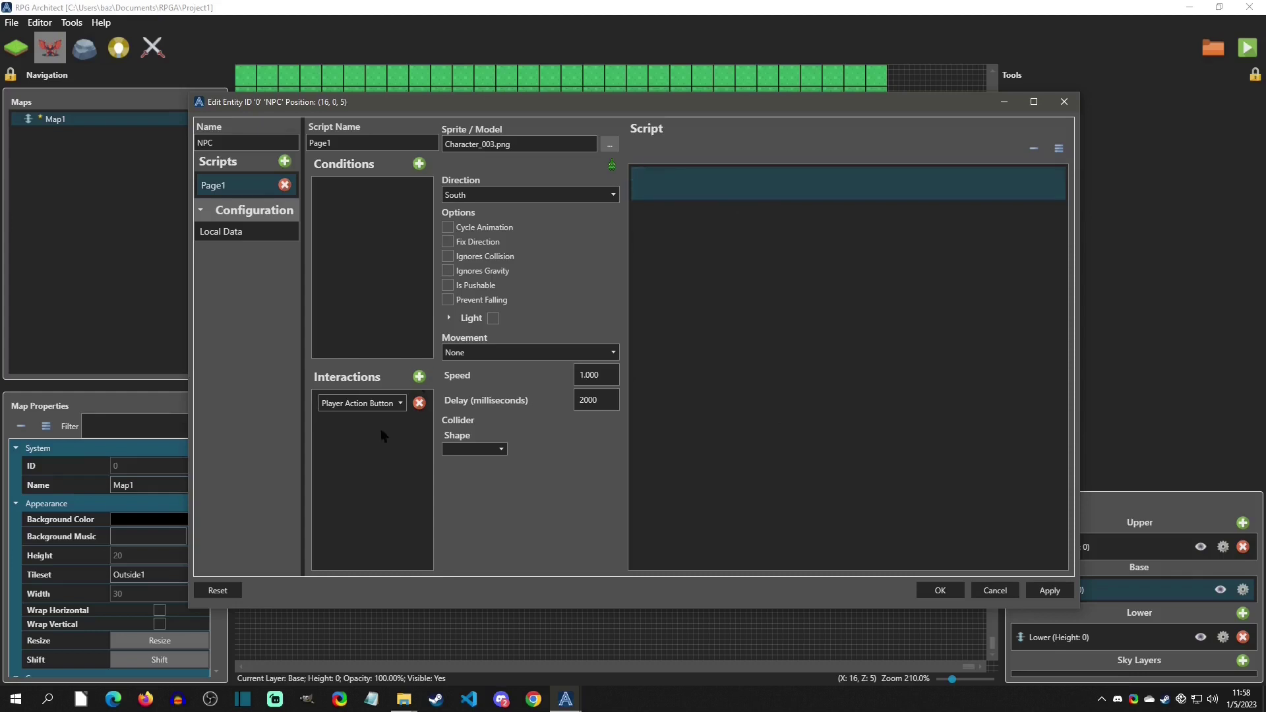
- Add the Scene command Exit to the NPC's Page1 script and confirm the entity
{"action": "right_click", "coordinate": [749, 186]}
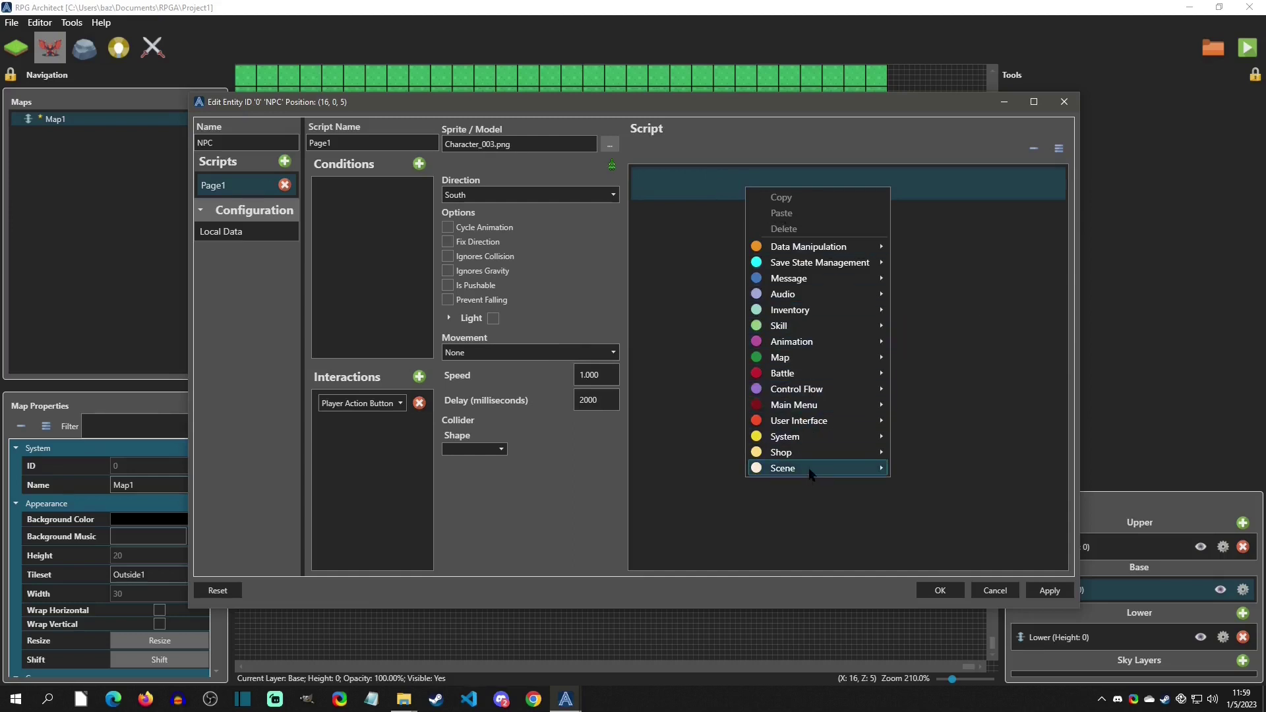
{"action": "mouse_move", "coordinate": [810, 469]}
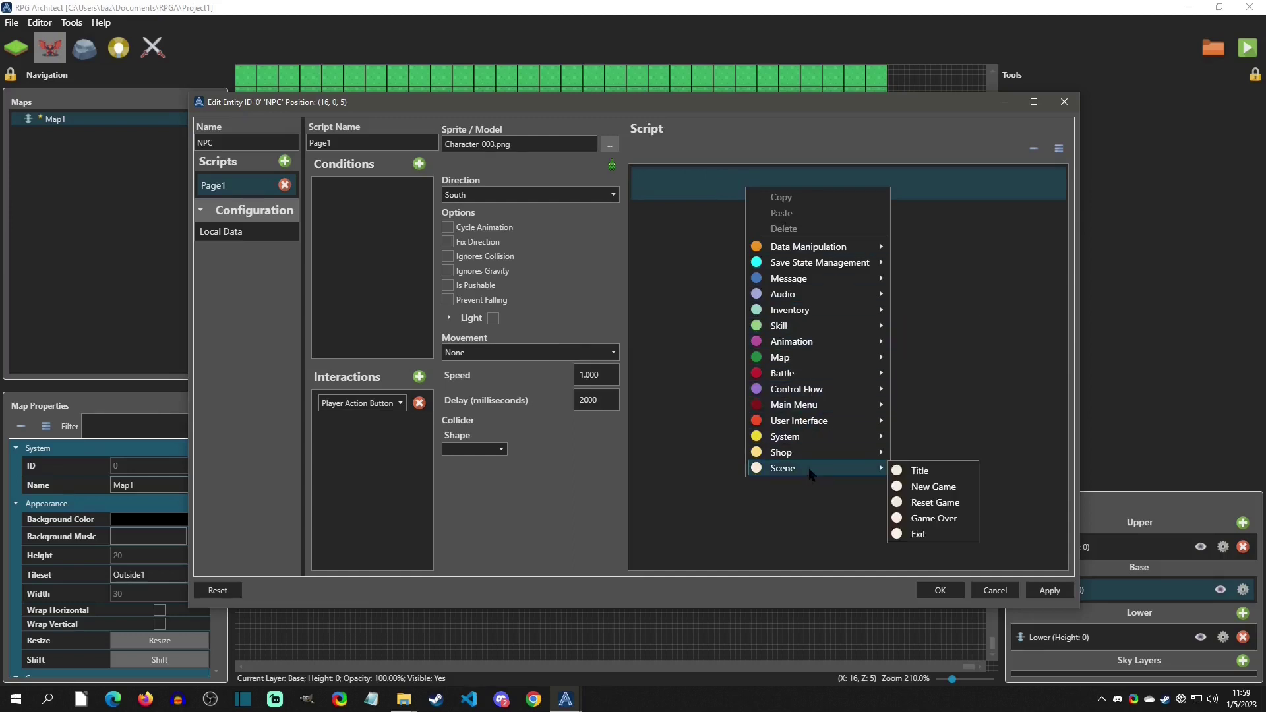
{"action": "left_click", "coordinate": [943, 535]}
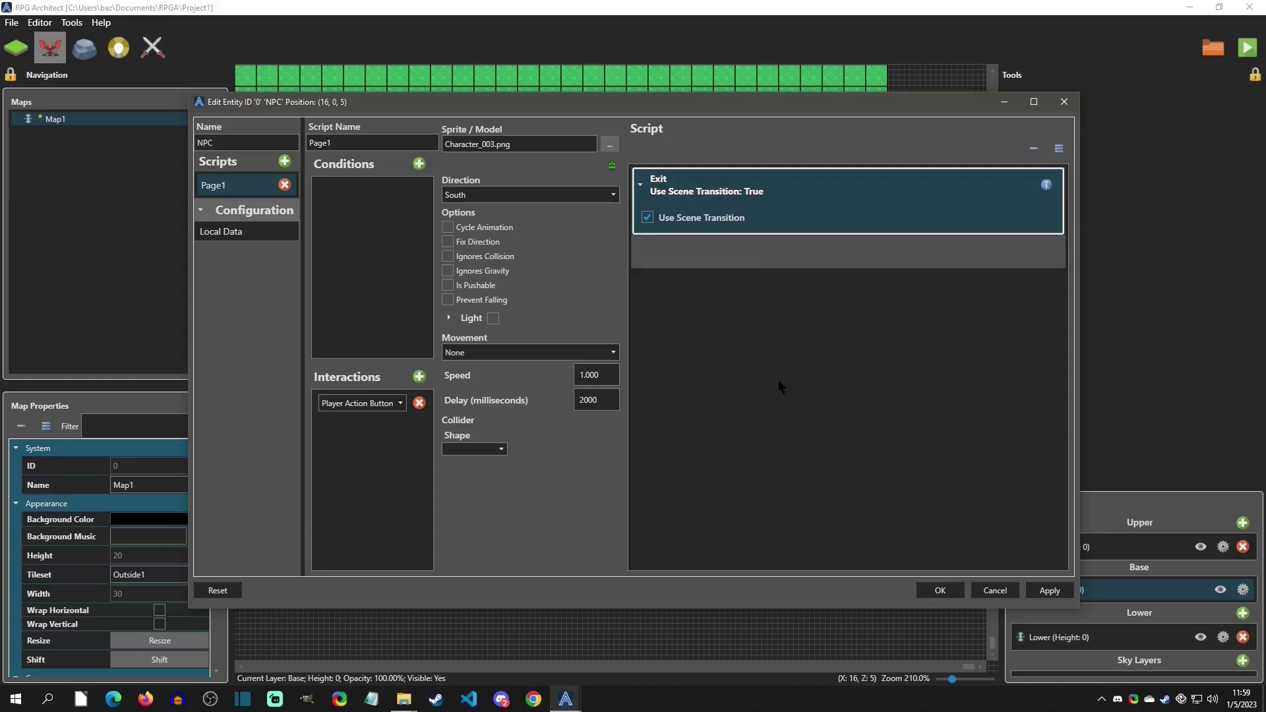
{"action": "left_click", "coordinate": [956, 589]}
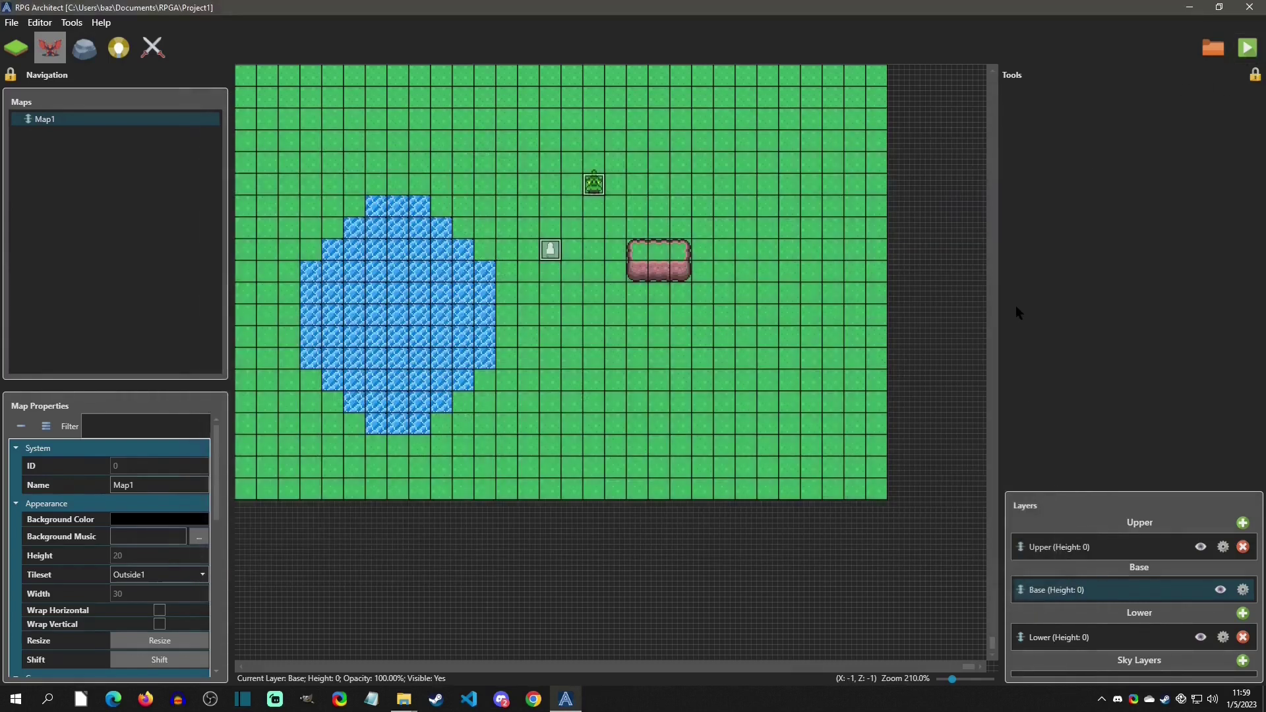
- Playtest the map and walk the hero up to the NPC to test its Exit script
{"action": "key", "text": "F5"}
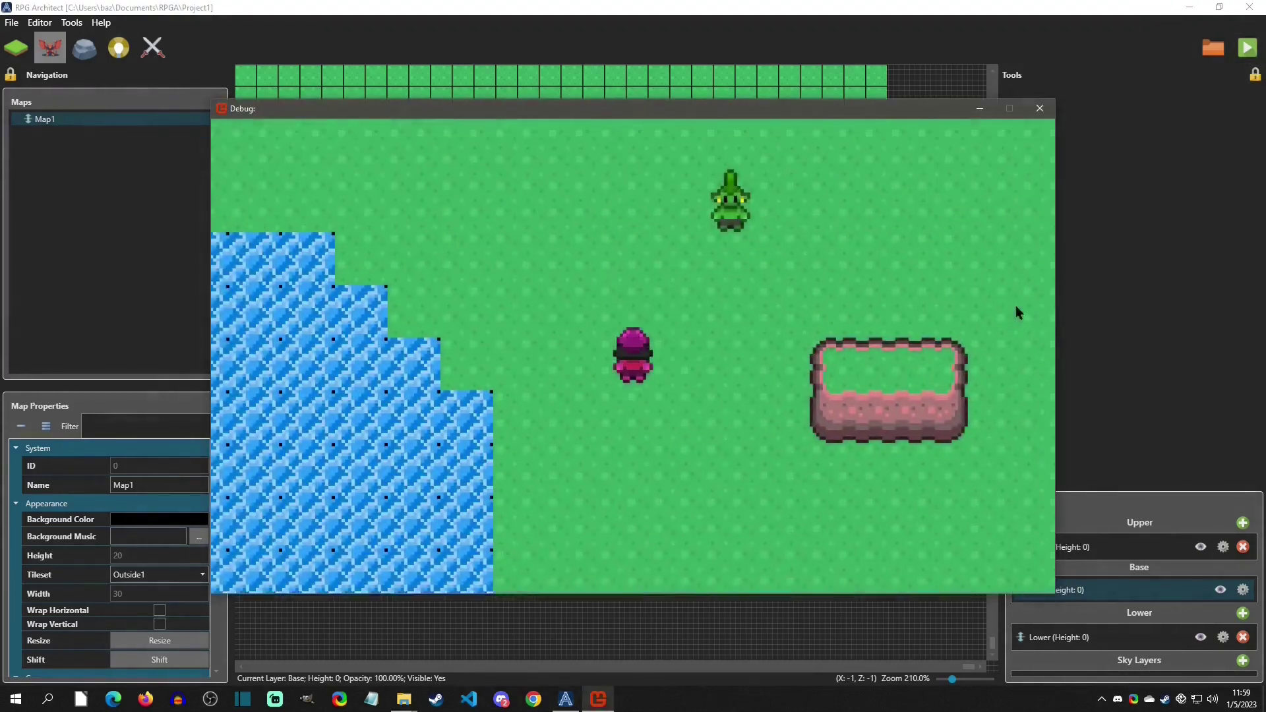
{"action": "key", "text": "Up"}
{"action": "key", "text": "Right"}
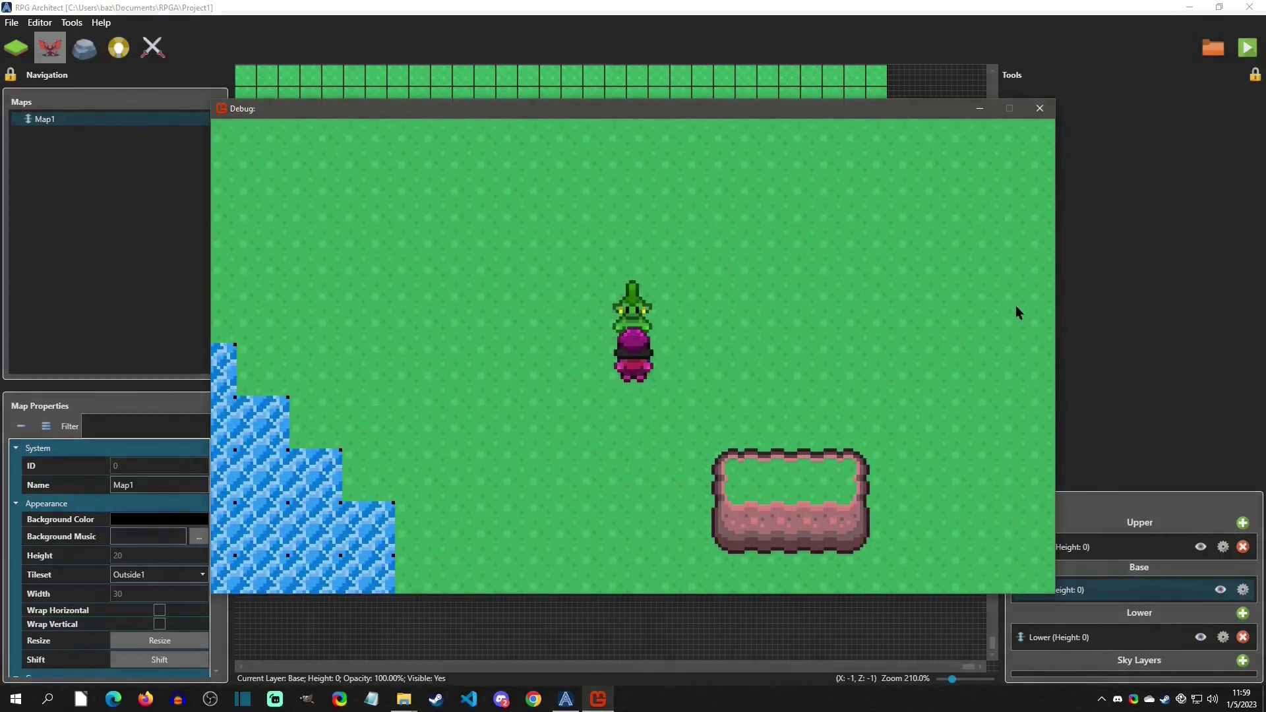
{"action": "key", "text": "Escape"}
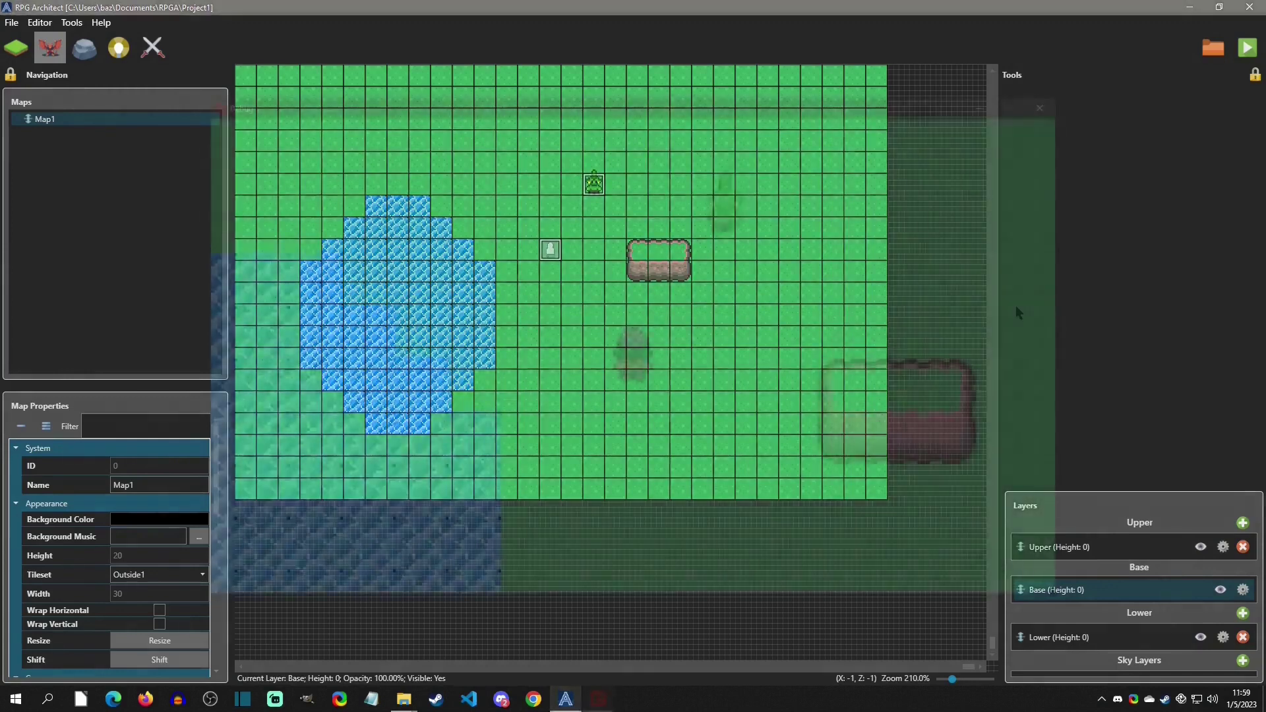
- Playtest again, walking the hero around the NPC and interacting with it from different sides to check the Exit trigger
{"action": "key", "text": "Right"}
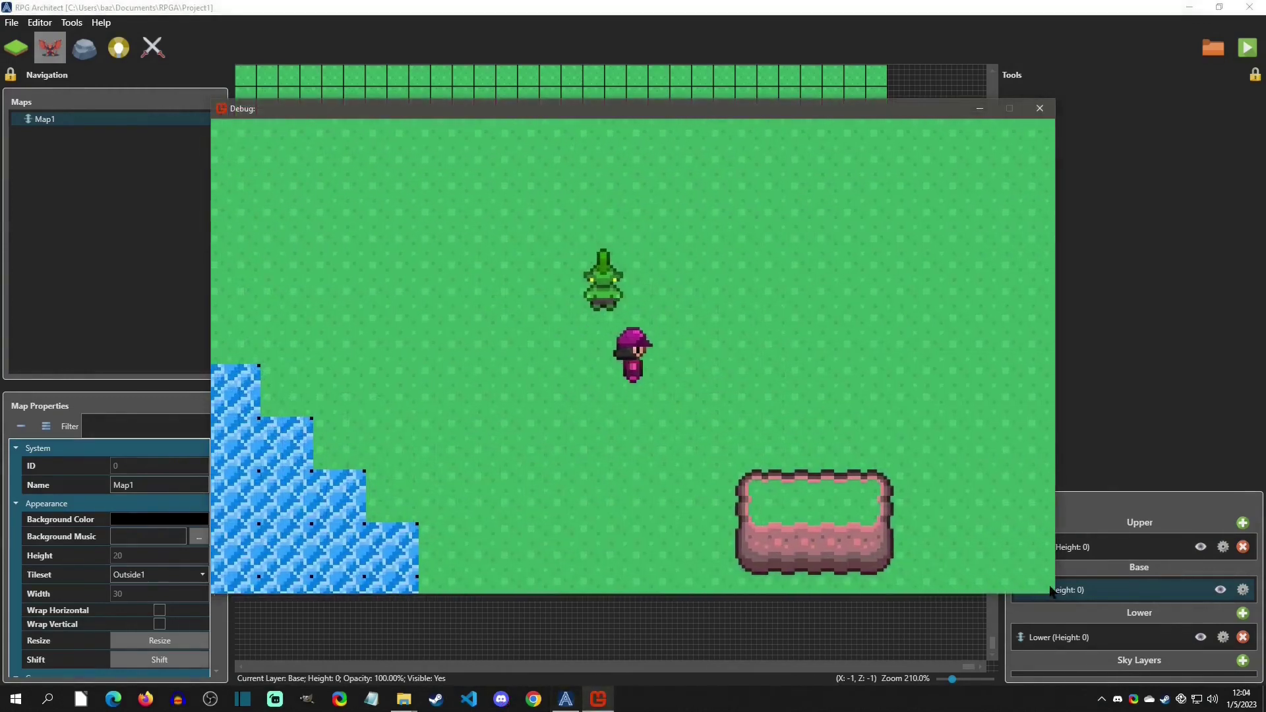
{"action": "key", "text": "Up"}
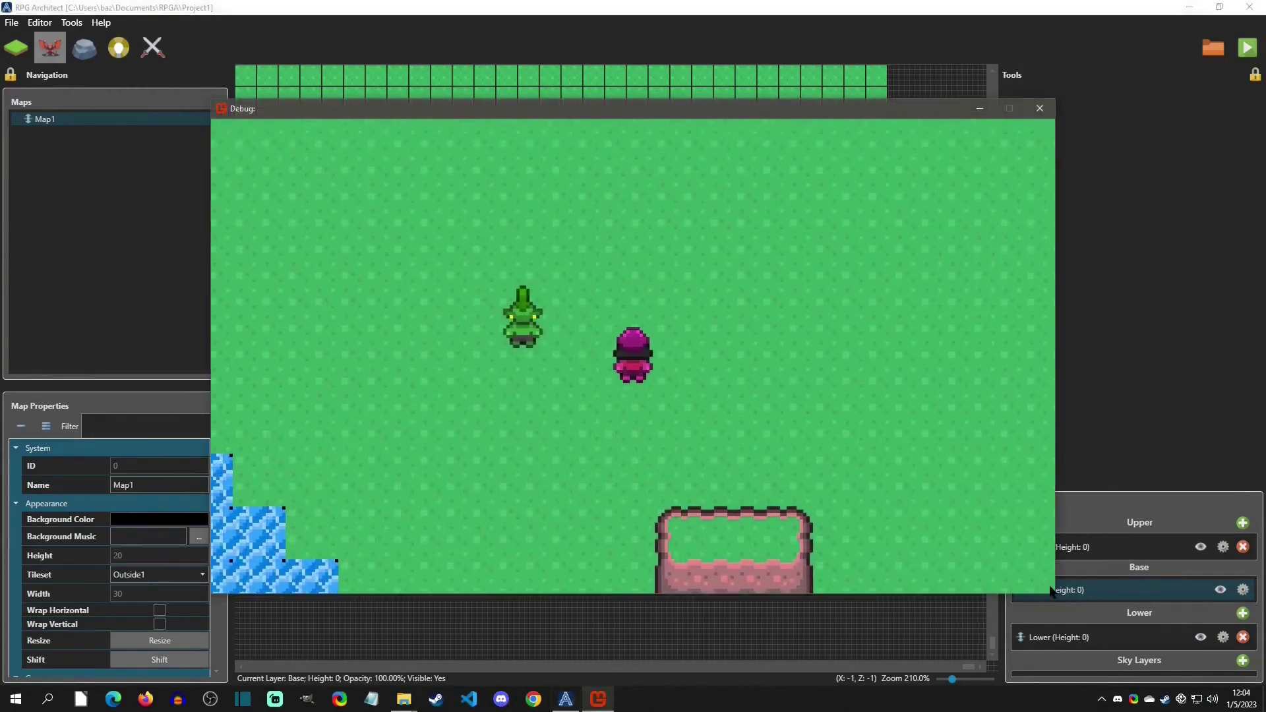
{"action": "key", "text": "Left"}
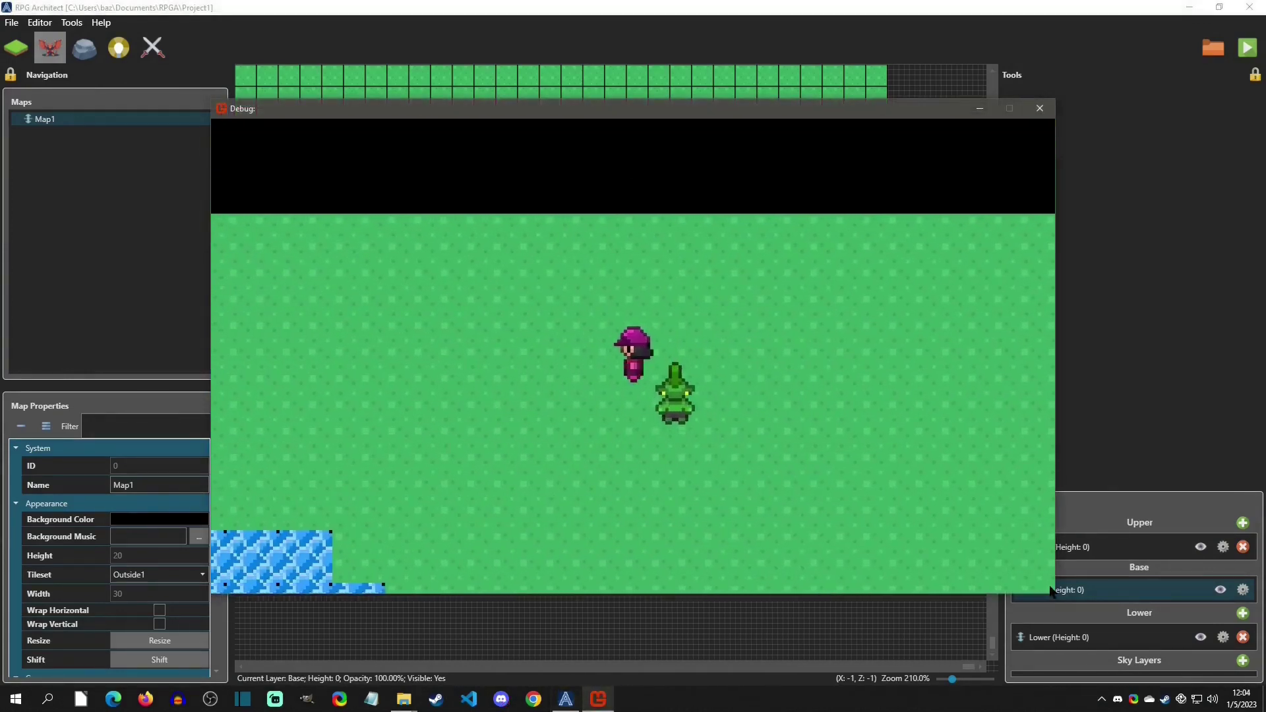
{"action": "key", "text": "Down"}
{"action": "key", "text": "Up"}
{"action": "key", "text": "Right"}
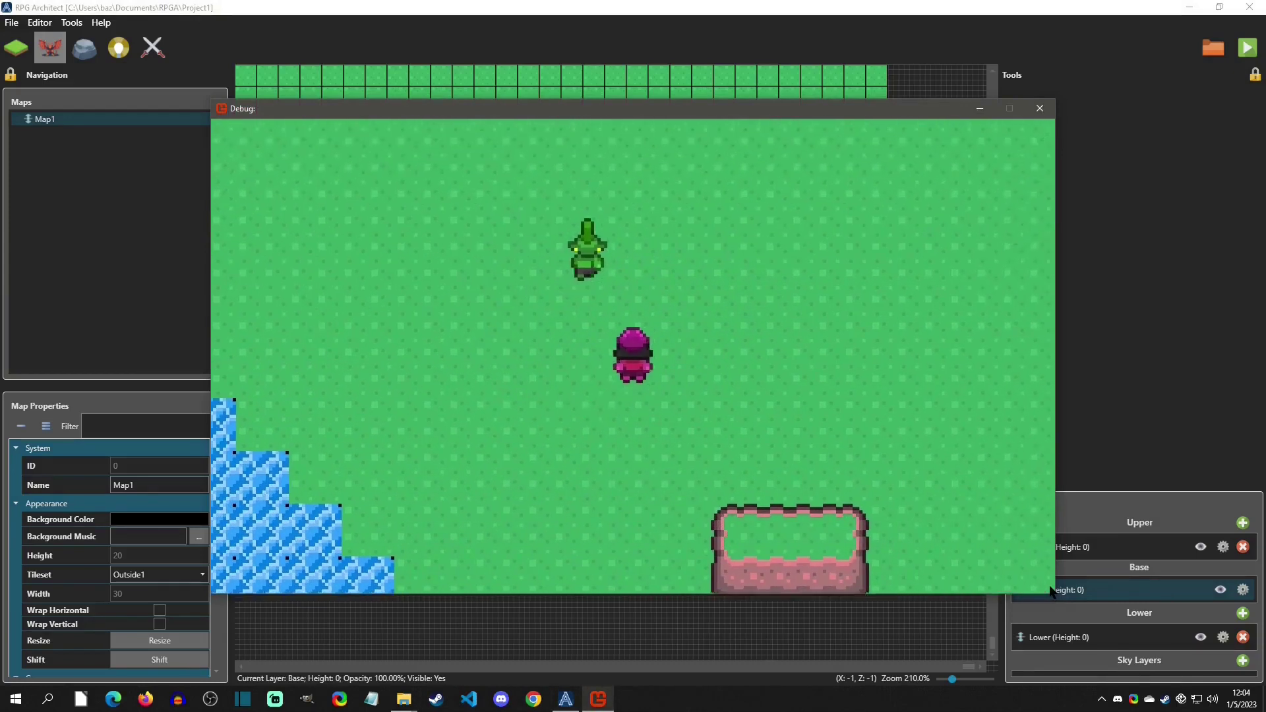
{"action": "key", "text": "Return"}
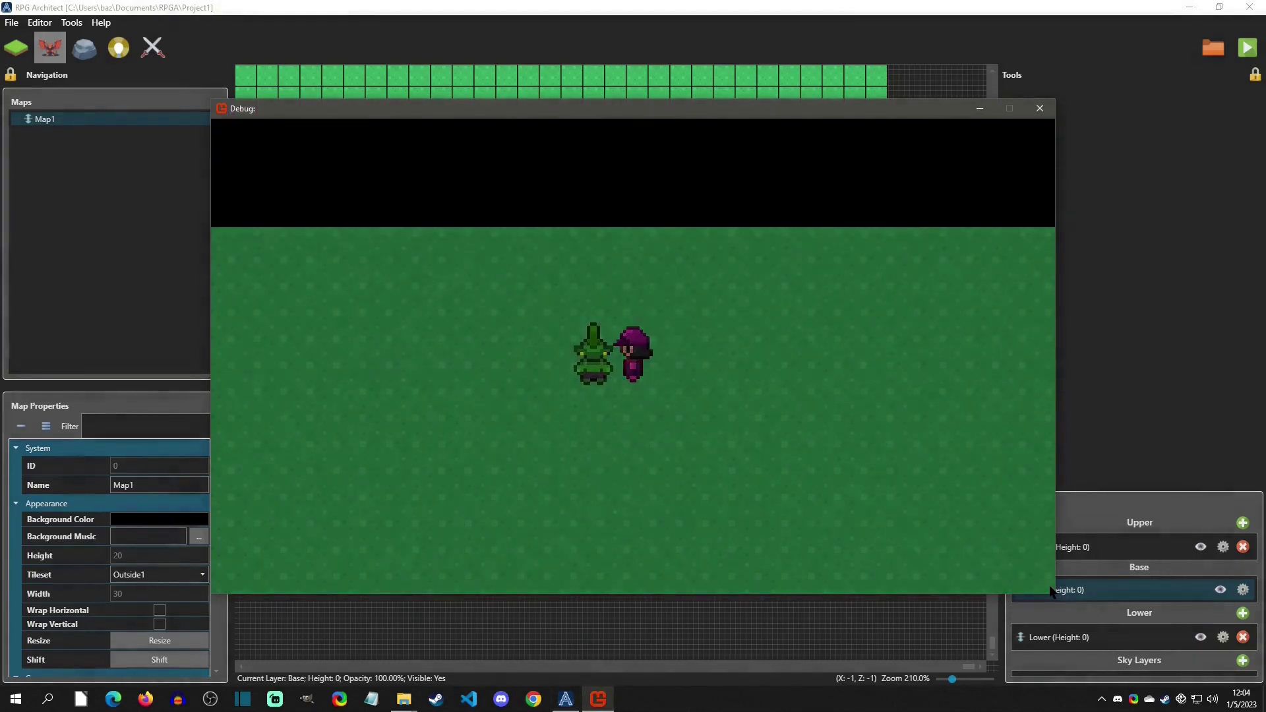
{"action": "key", "text": "Right"}
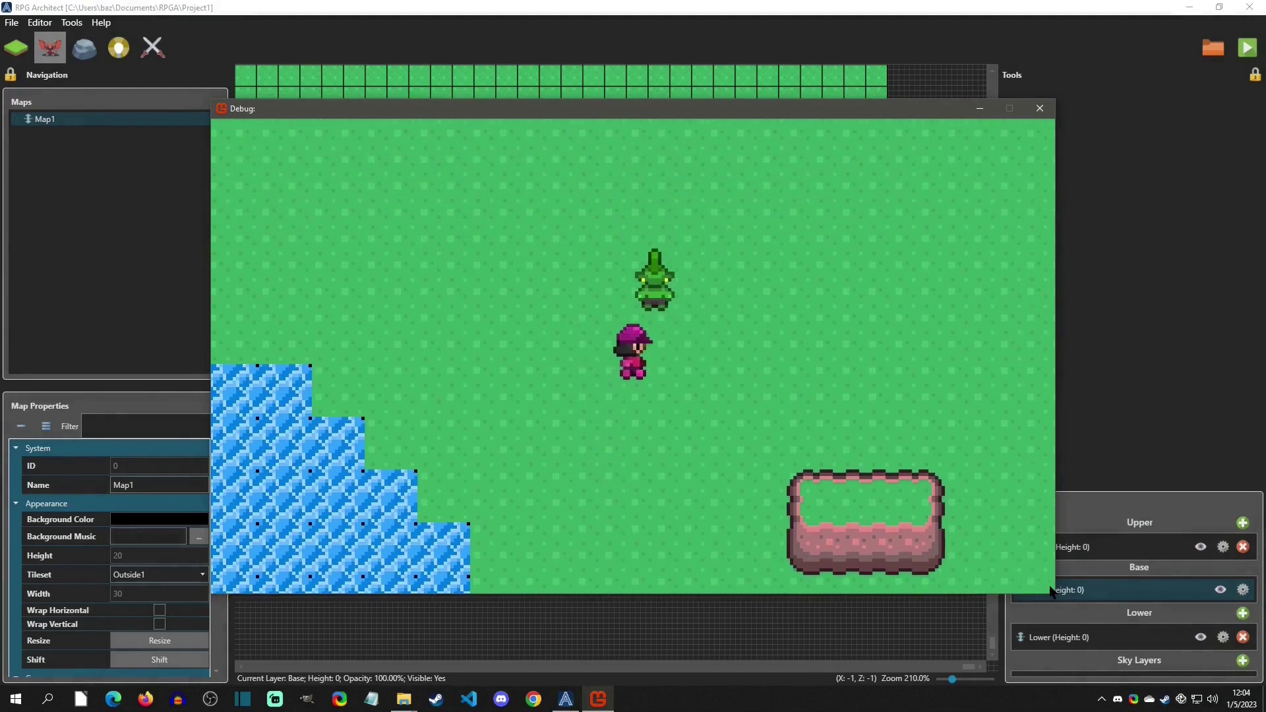